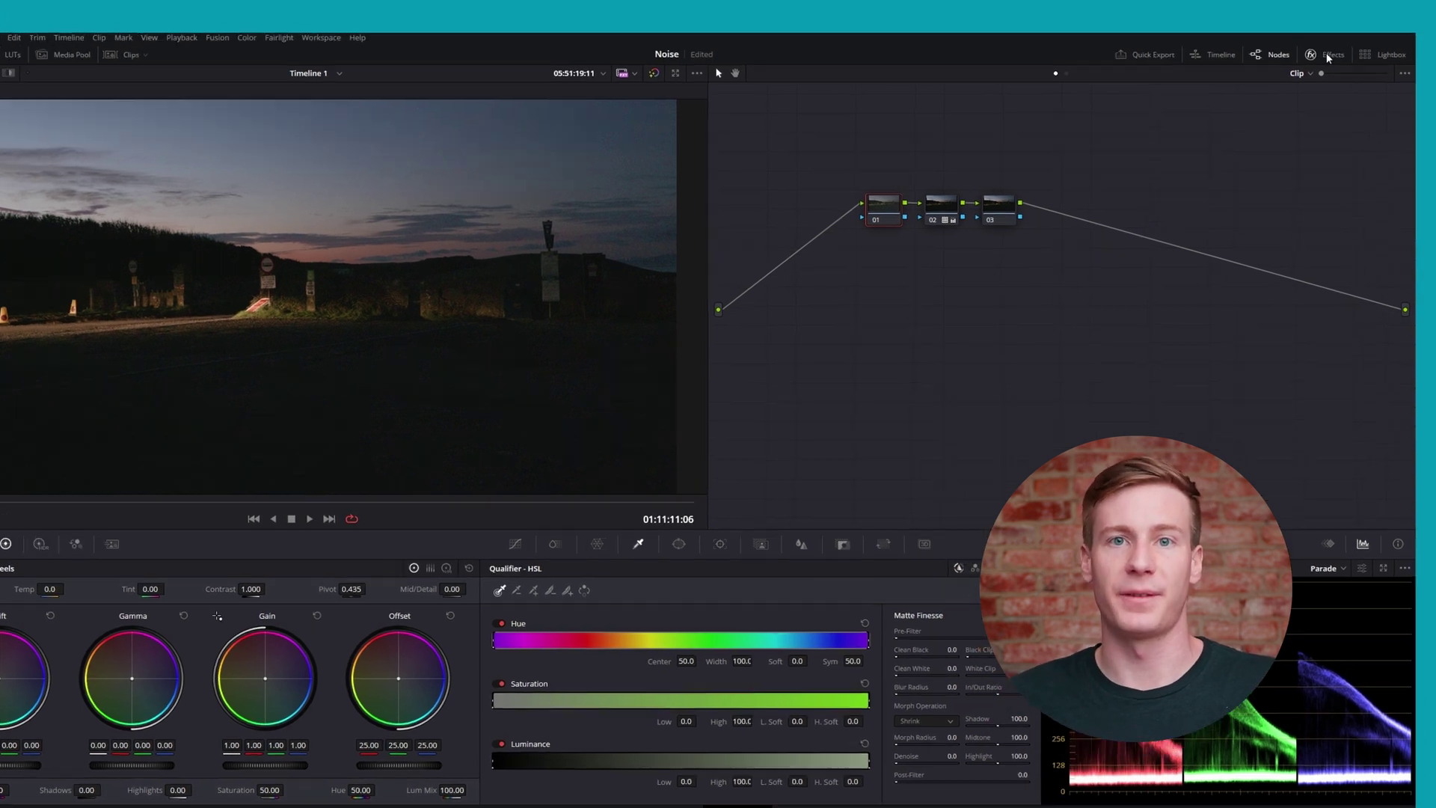
# Try the Noise Reduction effect from the effects library on node 01, then remove it
pyautogui.click(1352, 41)
pyautogui.click(1156, 163)
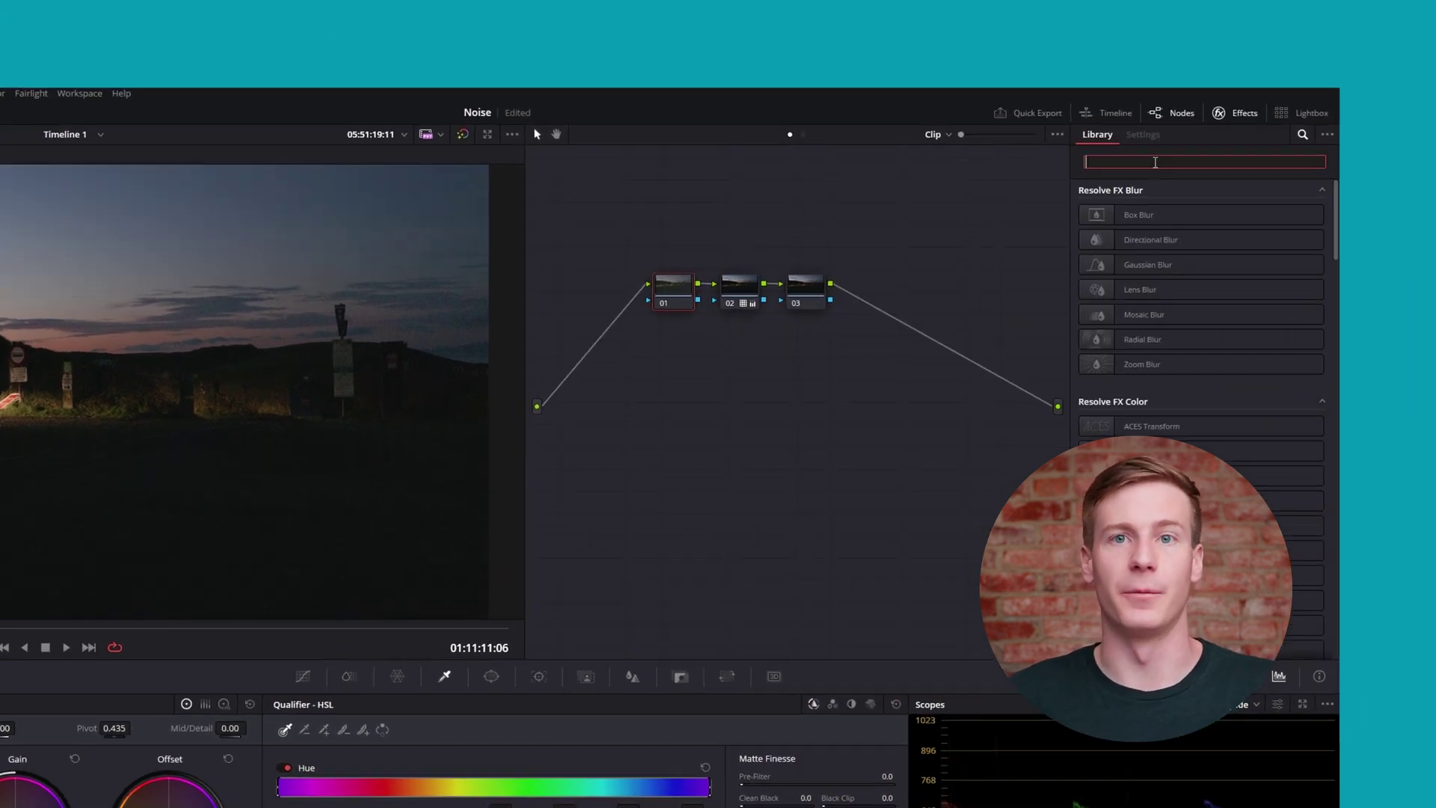
pyautogui.write('noise')
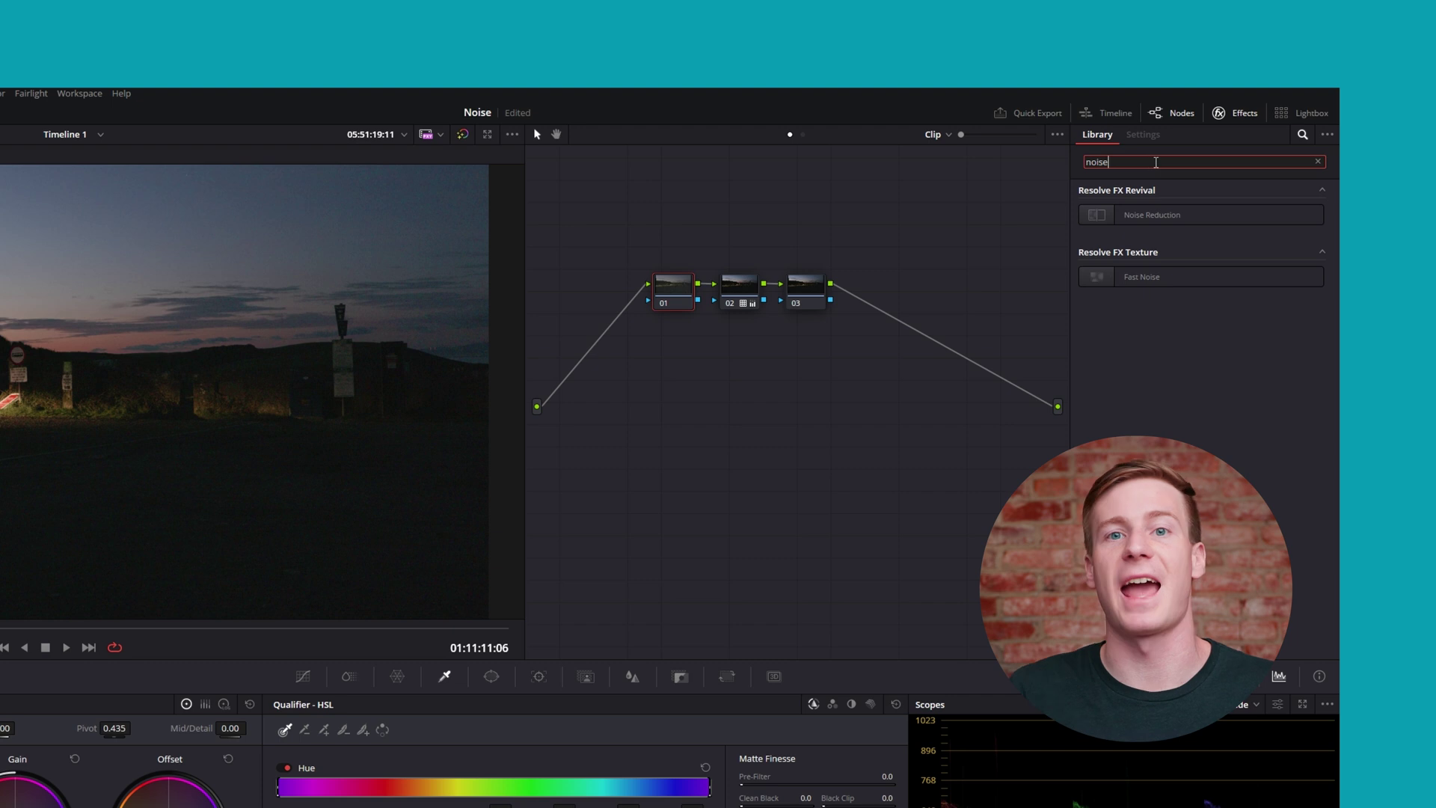
pyautogui.moveTo(1155, 217); pyautogui.dragTo(671, 294)
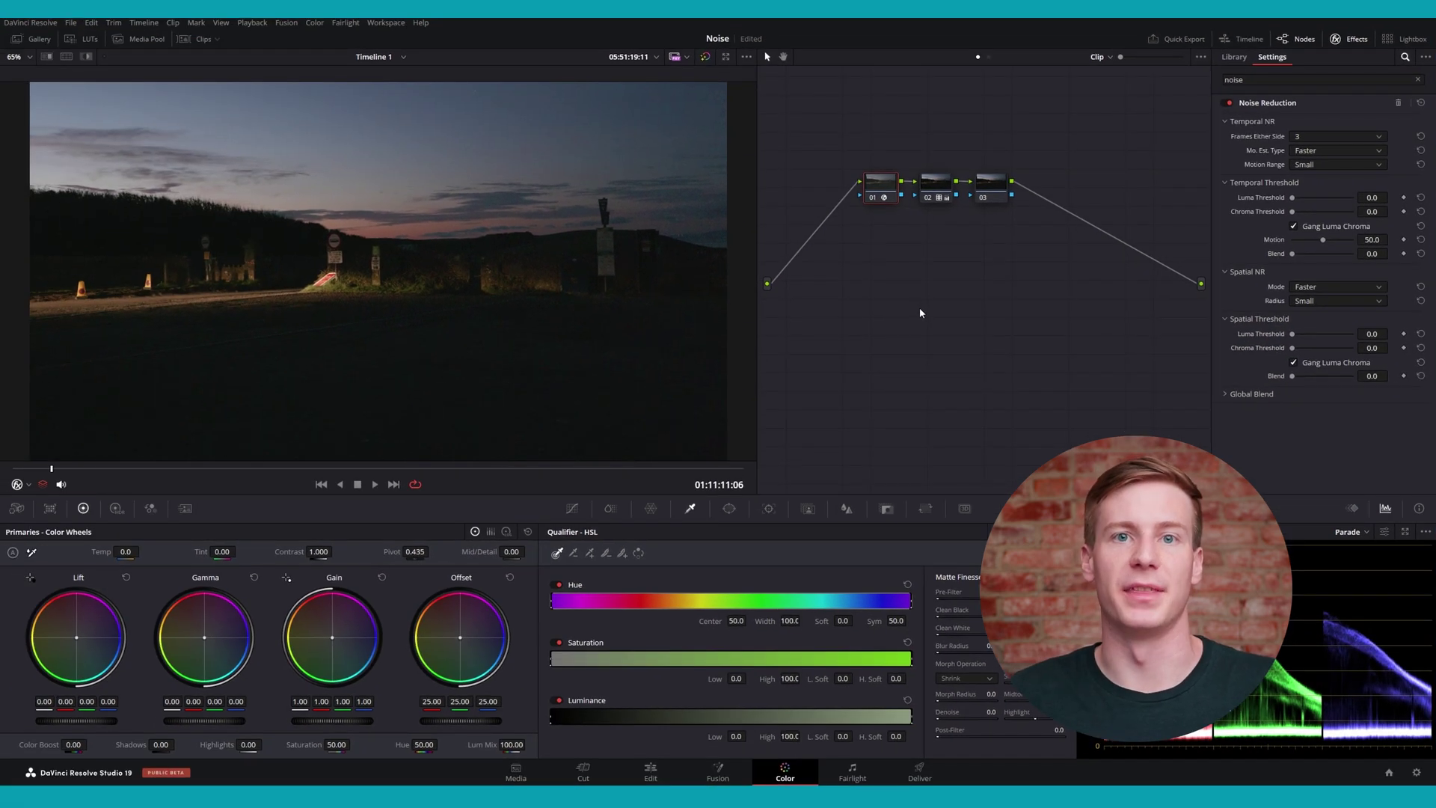
pyautogui.rightClick(883, 200)
pyautogui.click(904, 196)
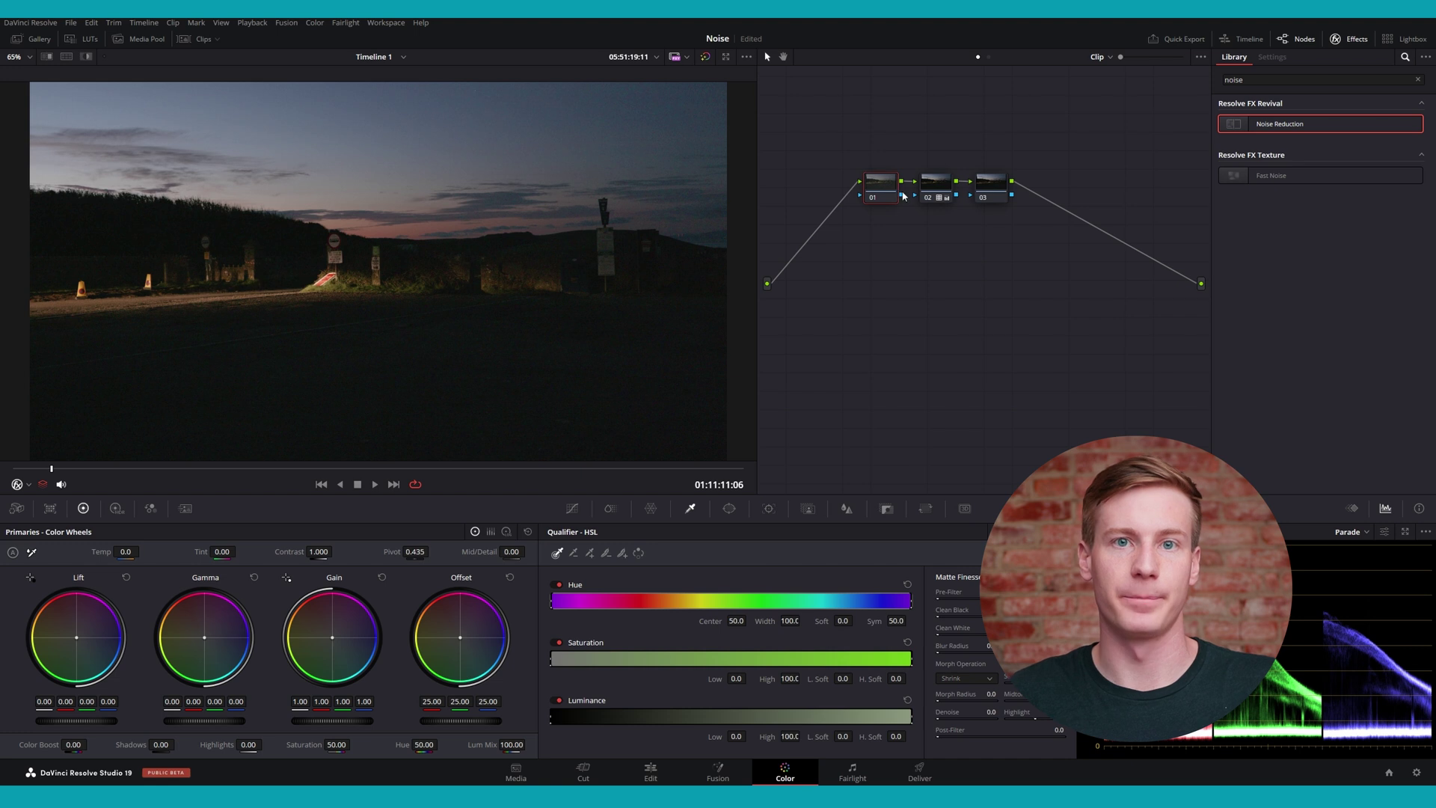
pyautogui.click(1352, 38)
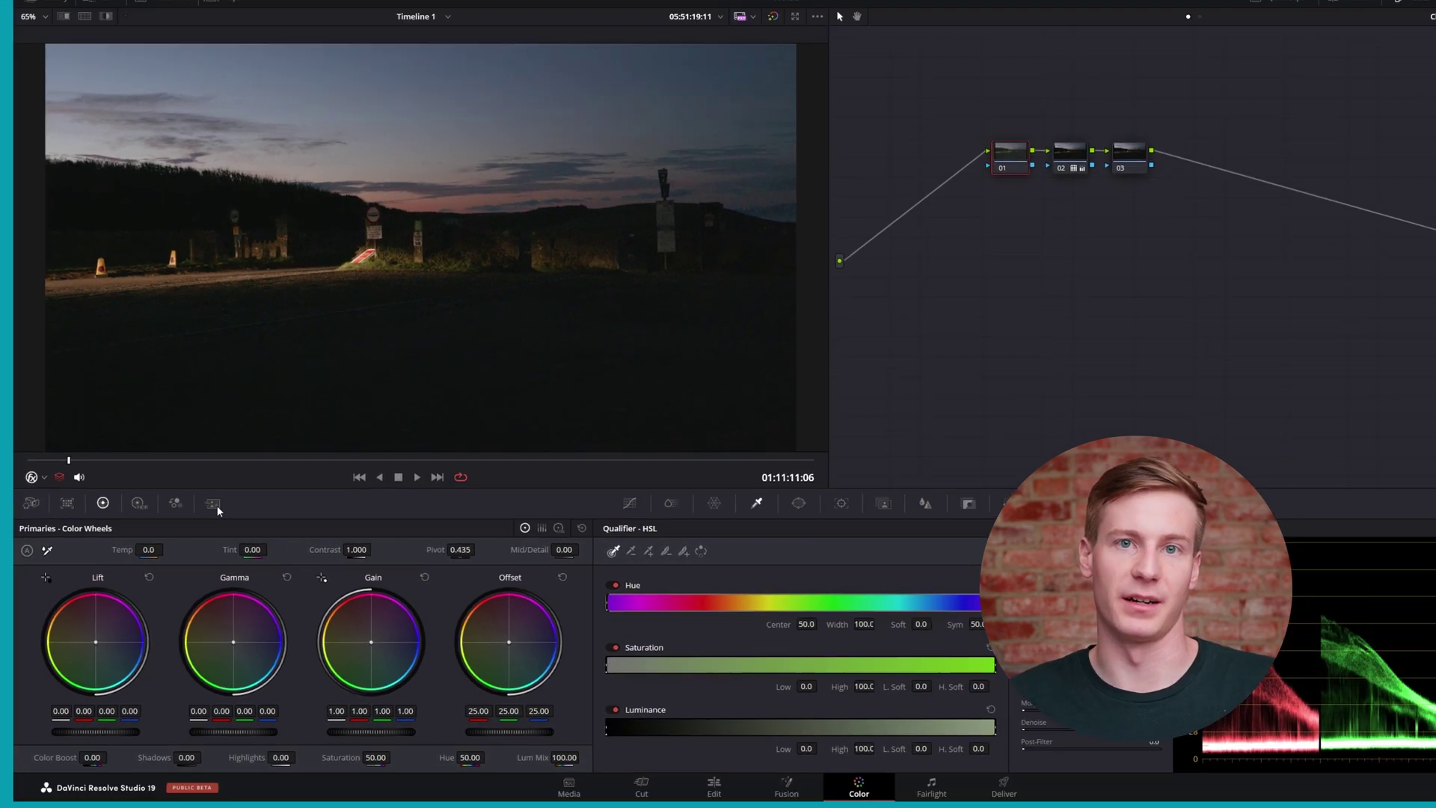
# Set Motion Effects Temporal NR Frames to 3
pyautogui.click(258, 498)
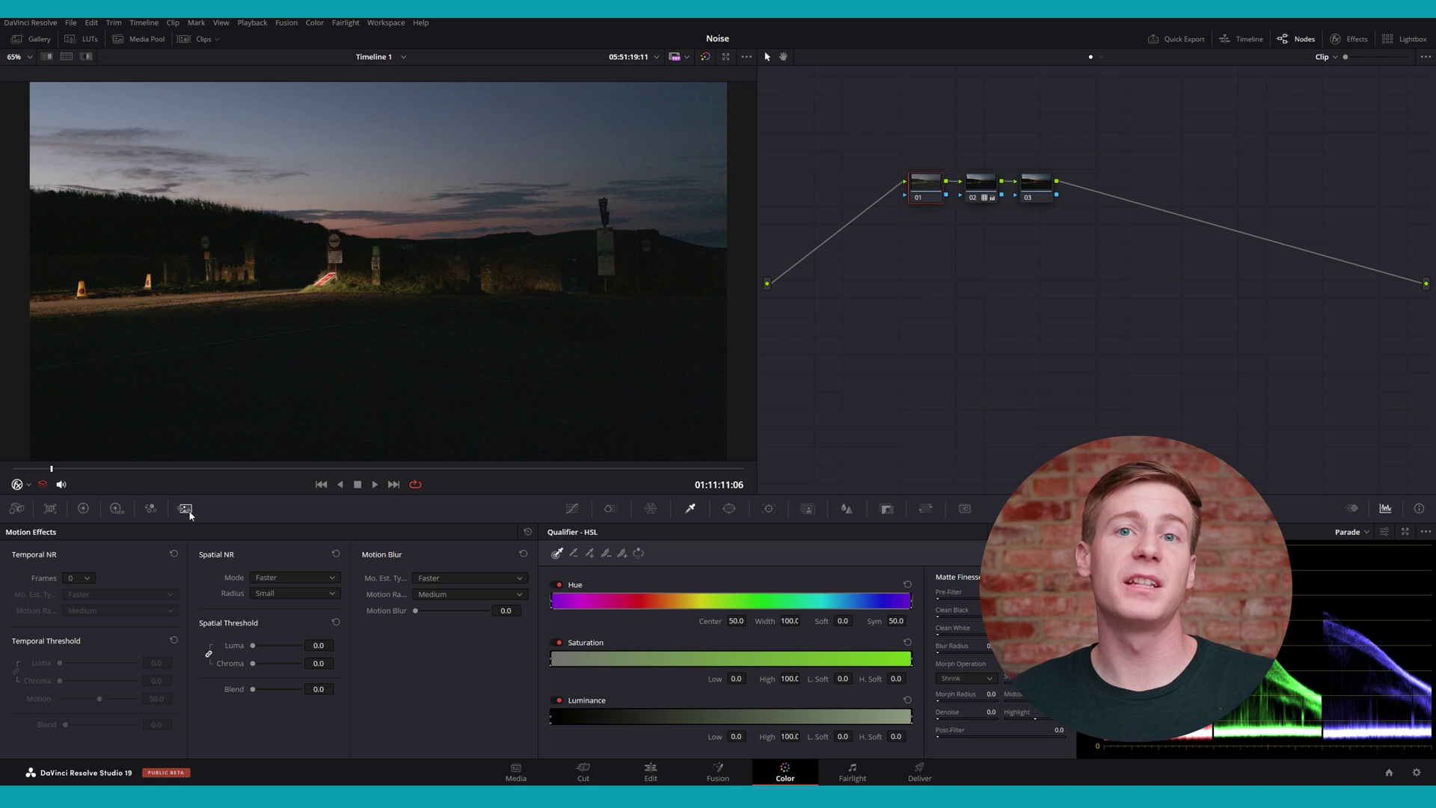
pyautogui.click(87, 579)
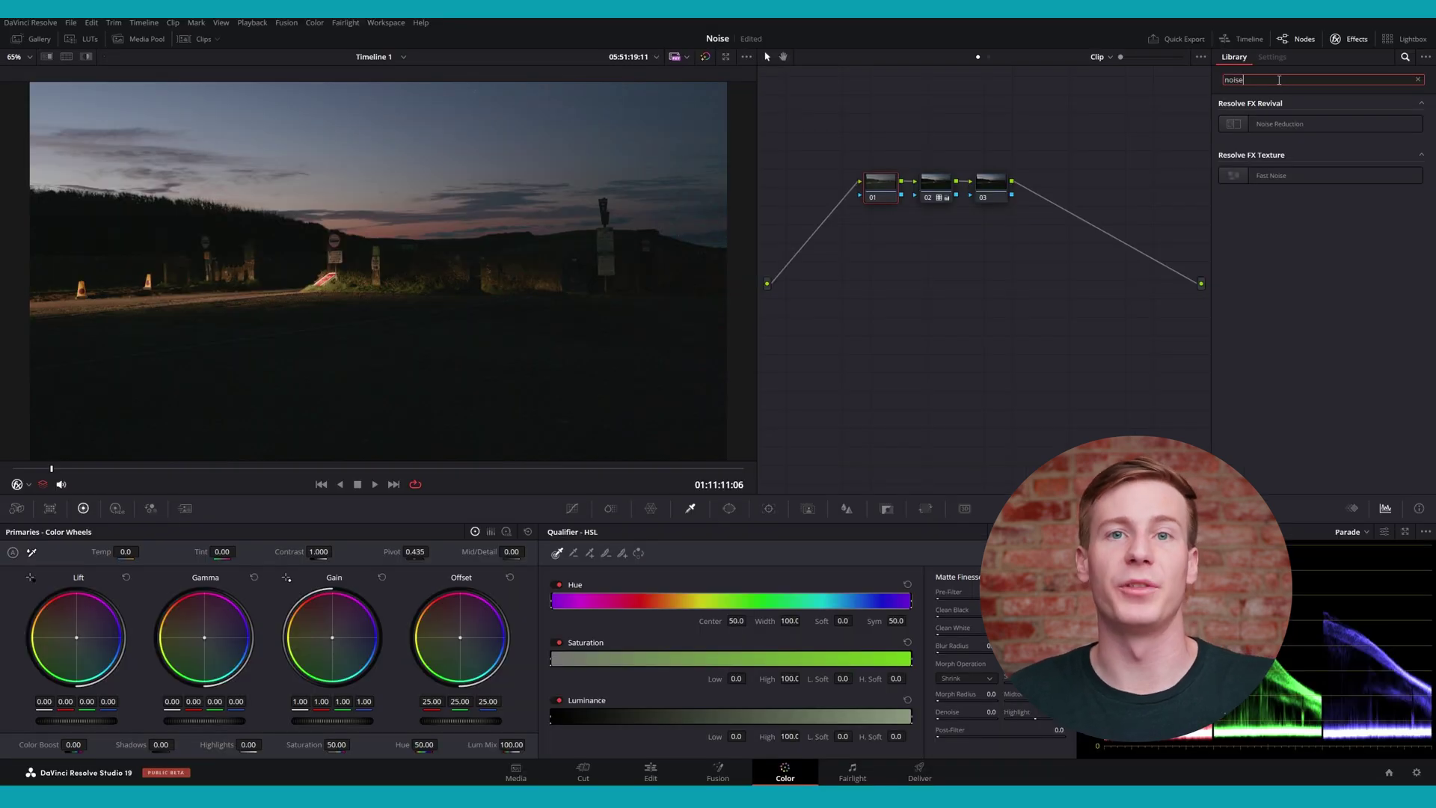
pyautogui.moveTo(1279, 124); pyautogui.dragTo(879, 184)
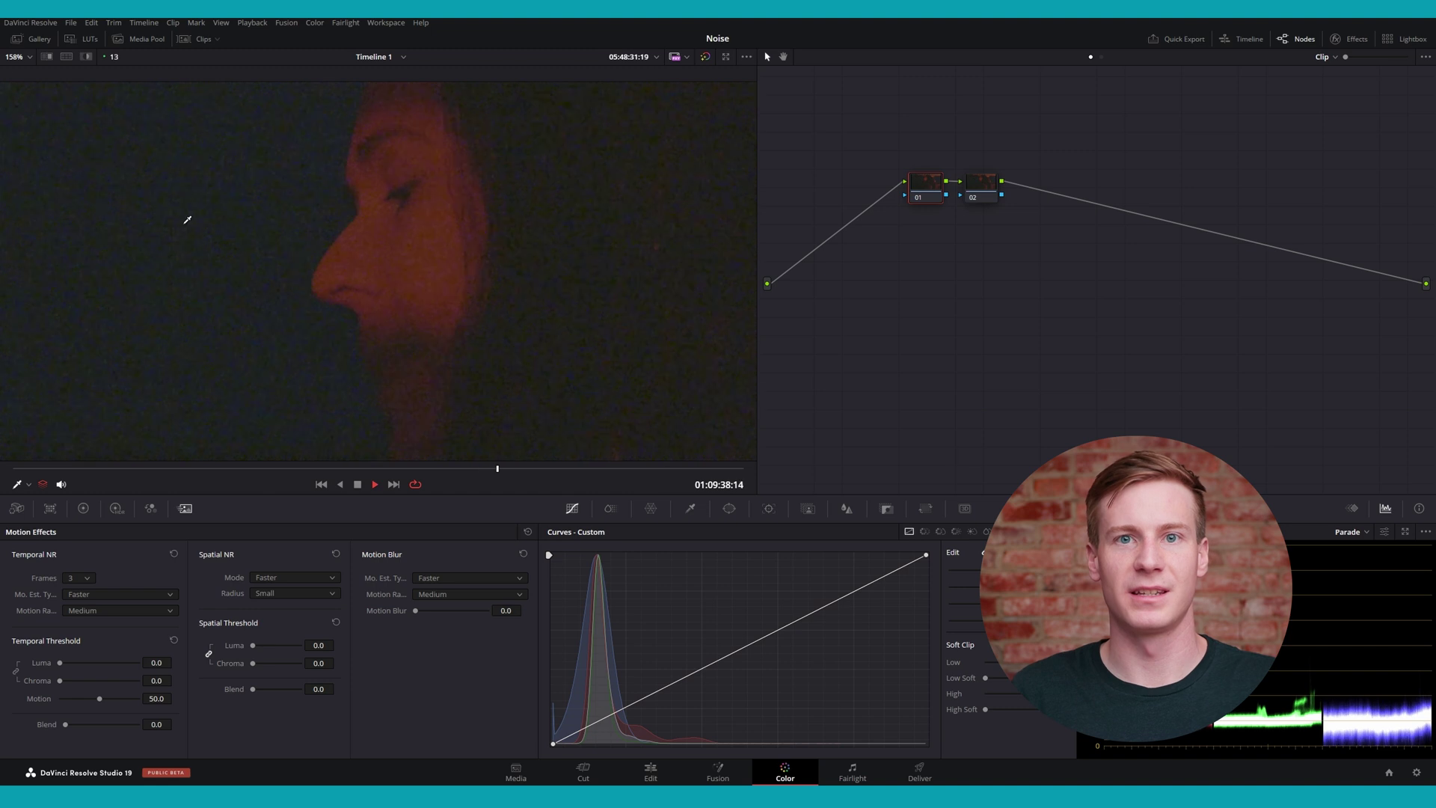
# Fit the viewer, zoom onto the woman's face, and raise Temporal Threshold Luma to 100%
pyautogui.click(12, 58)
pyautogui.click(15, 73)
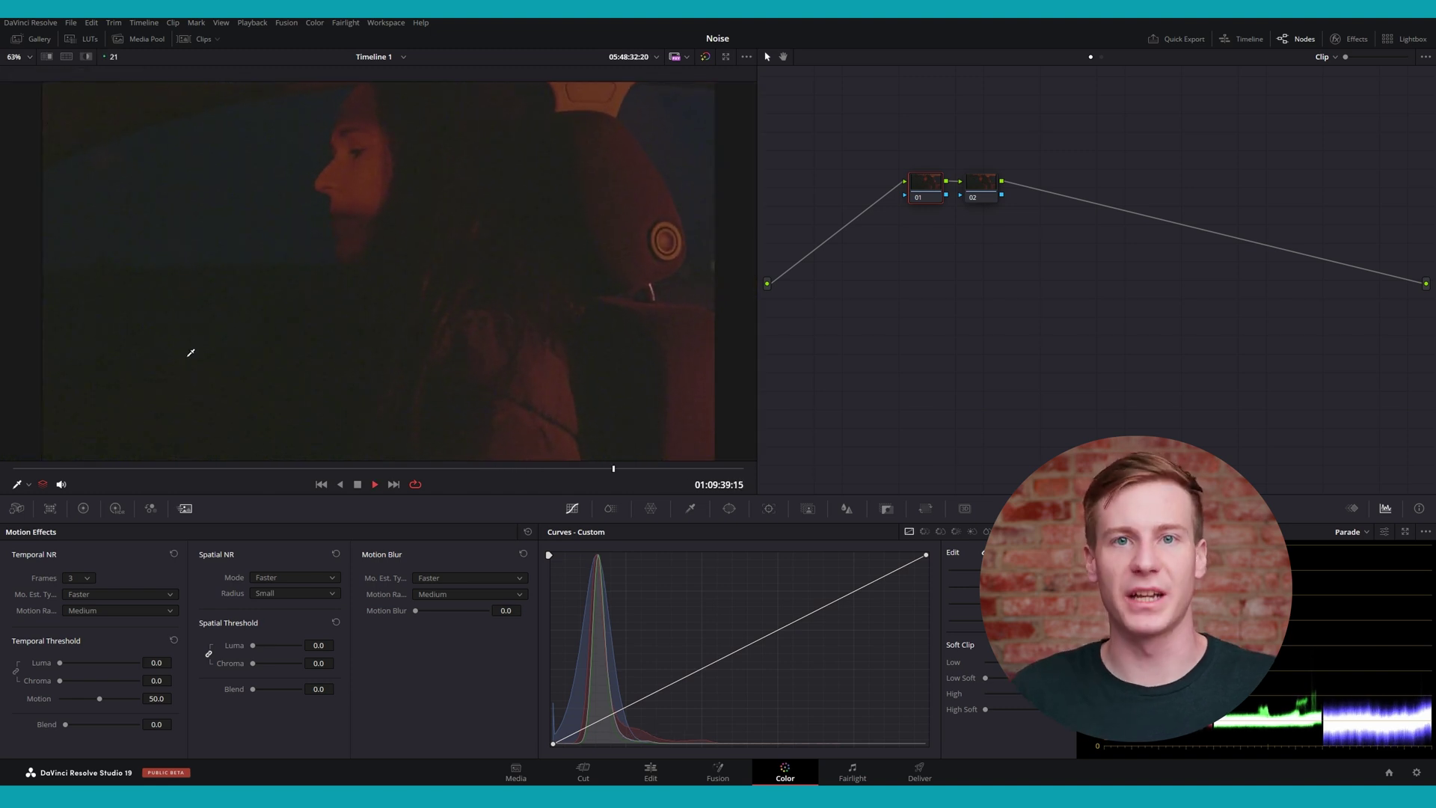
pyautogui.scroll(10, 195, 374)
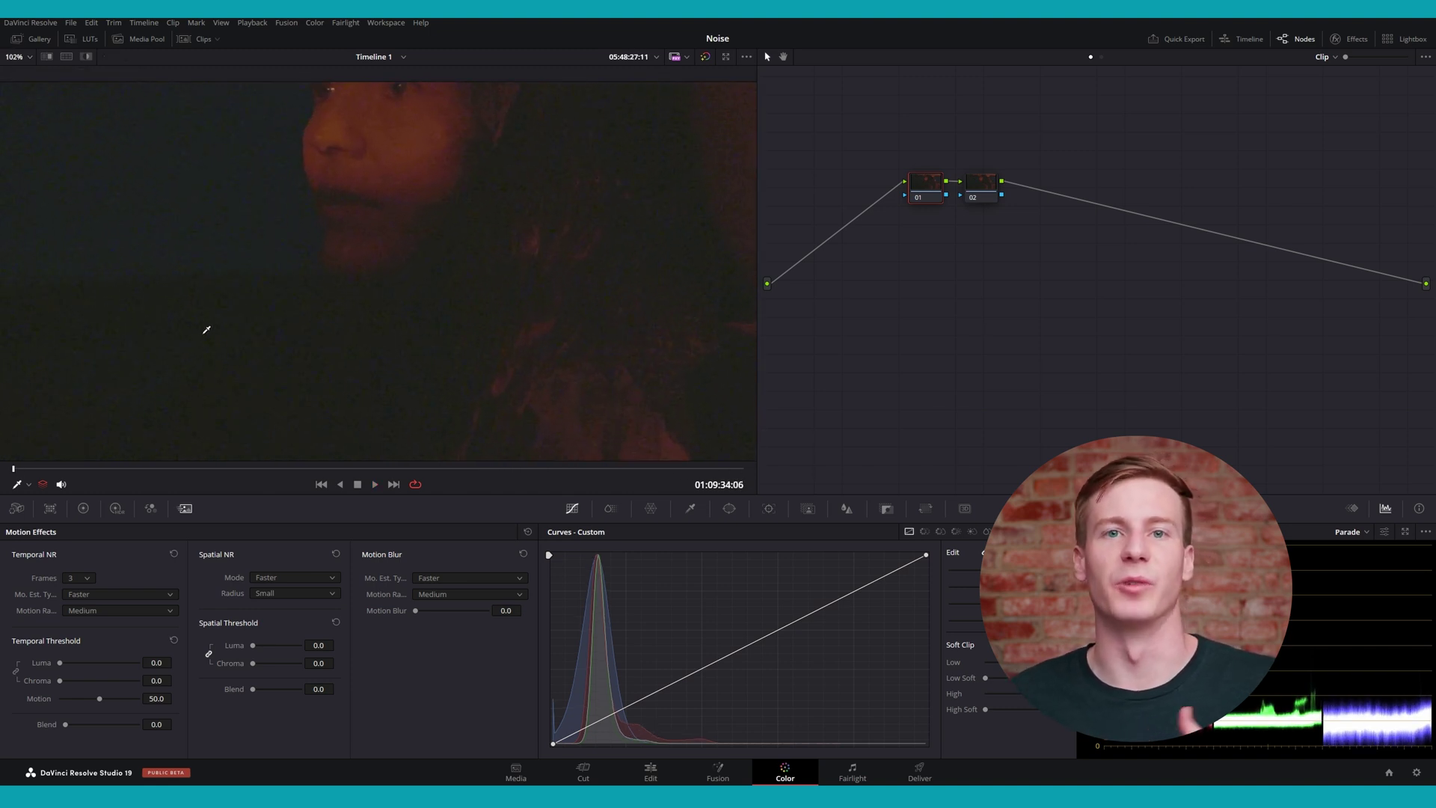
pyautogui.moveTo(275, 384); pyautogui.dragTo(287, 440)
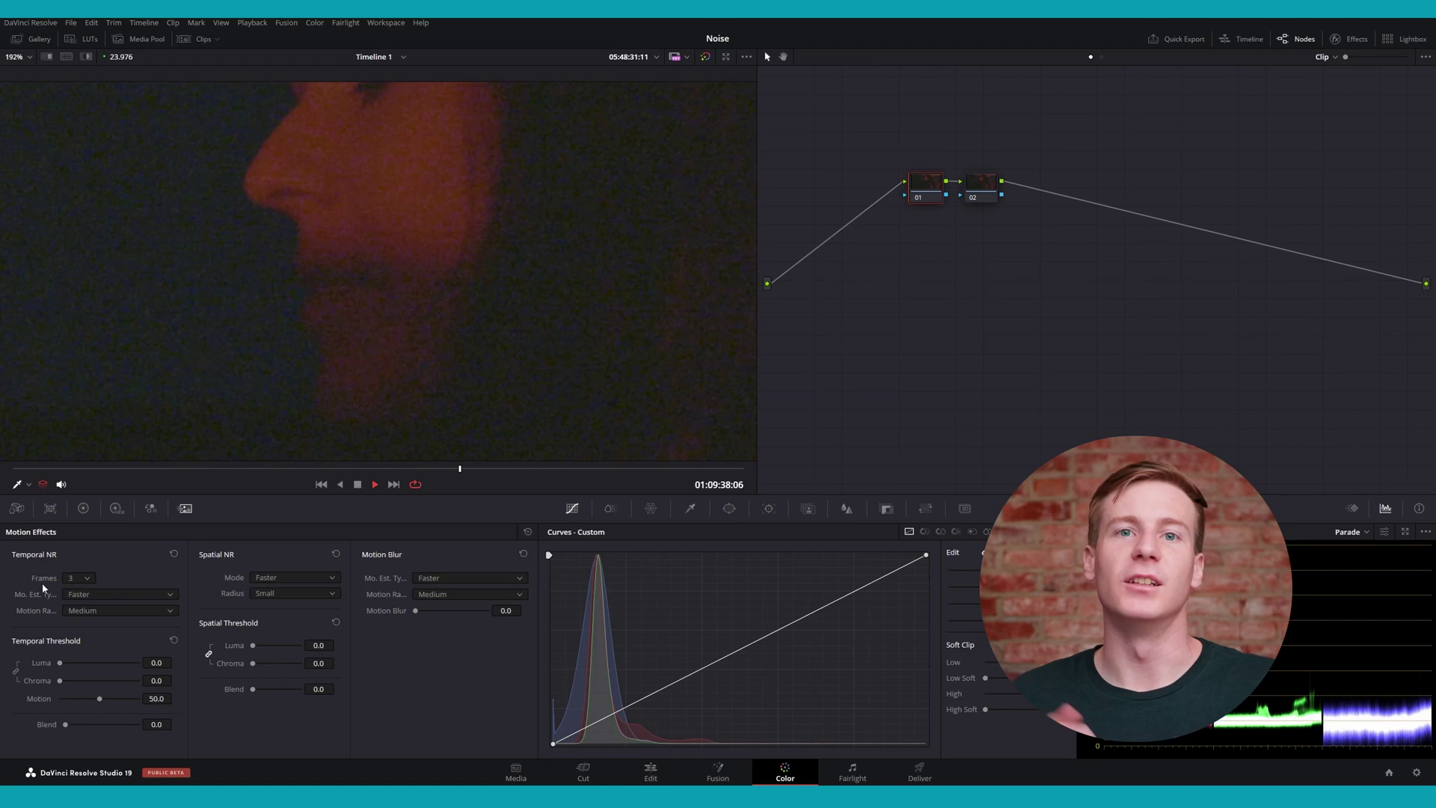
pyautogui.moveTo(64, 664); pyautogui.dragTo(110, 664)
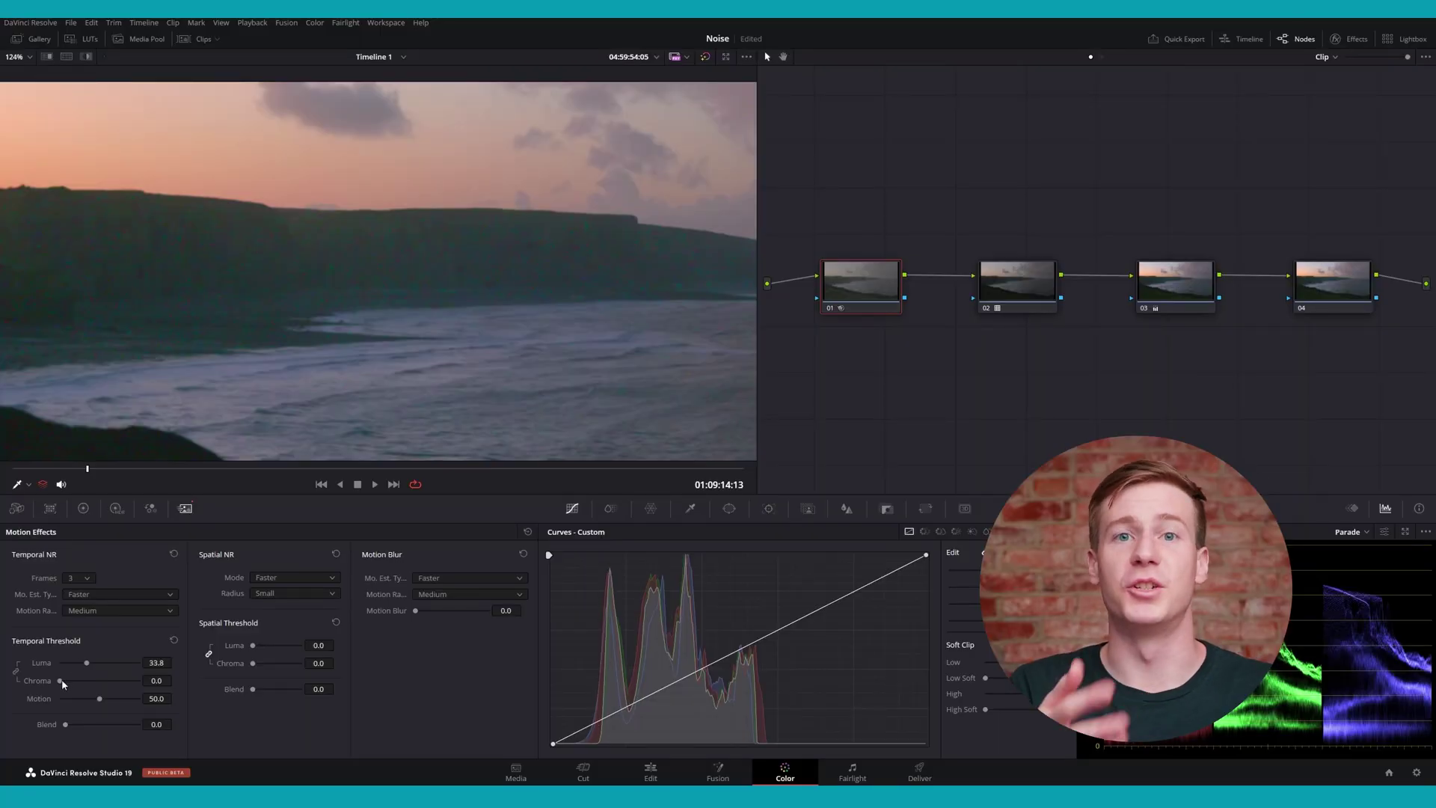
# Raise the coastal clip's Temporal Threshold Chroma to 55.6, keeping Luma at 33.8
pyautogui.moveTo(62, 682); pyautogui.dragTo(30, 682)
pyautogui.scroll(6, 134, 266)
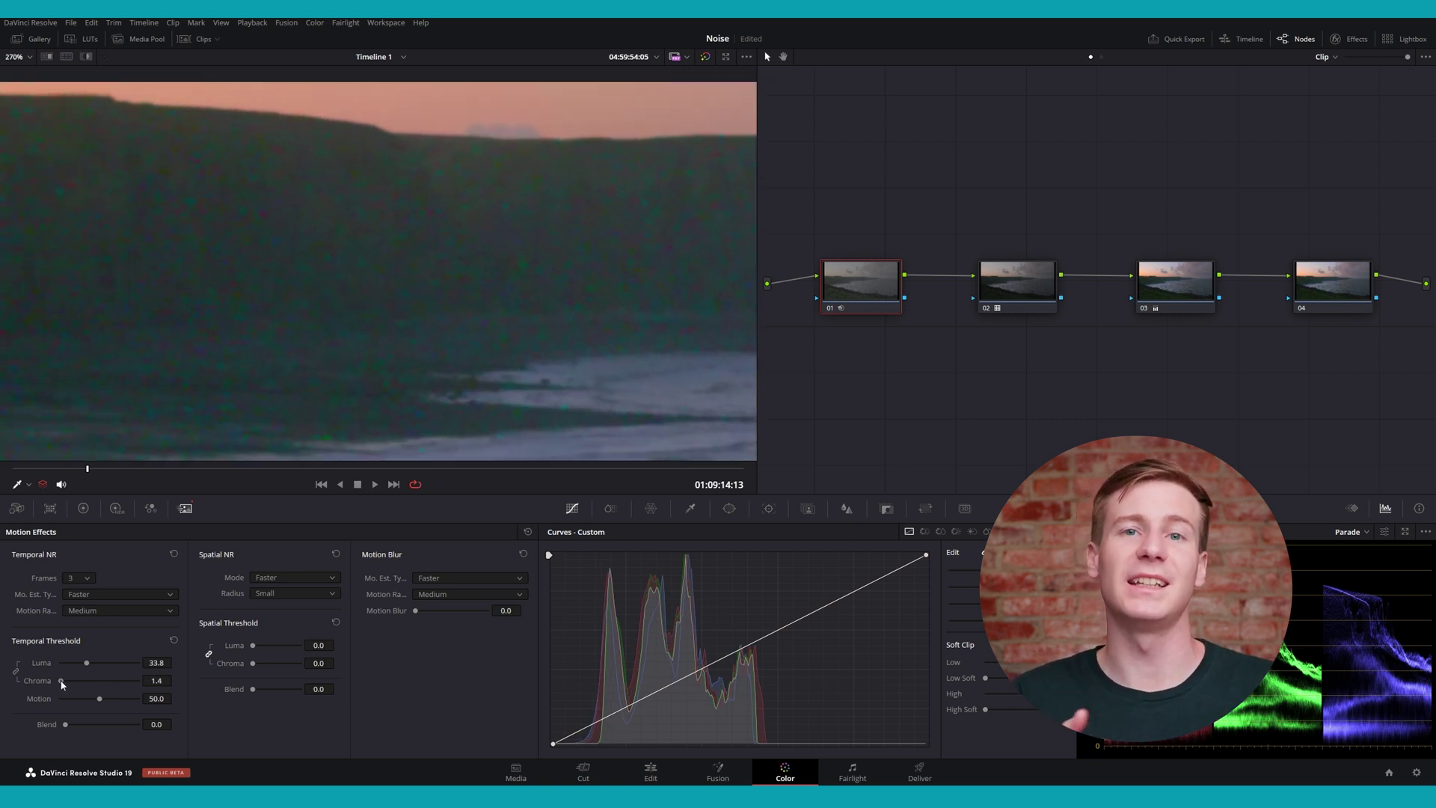
pyautogui.moveTo(62, 684); pyautogui.dragTo(93, 683)
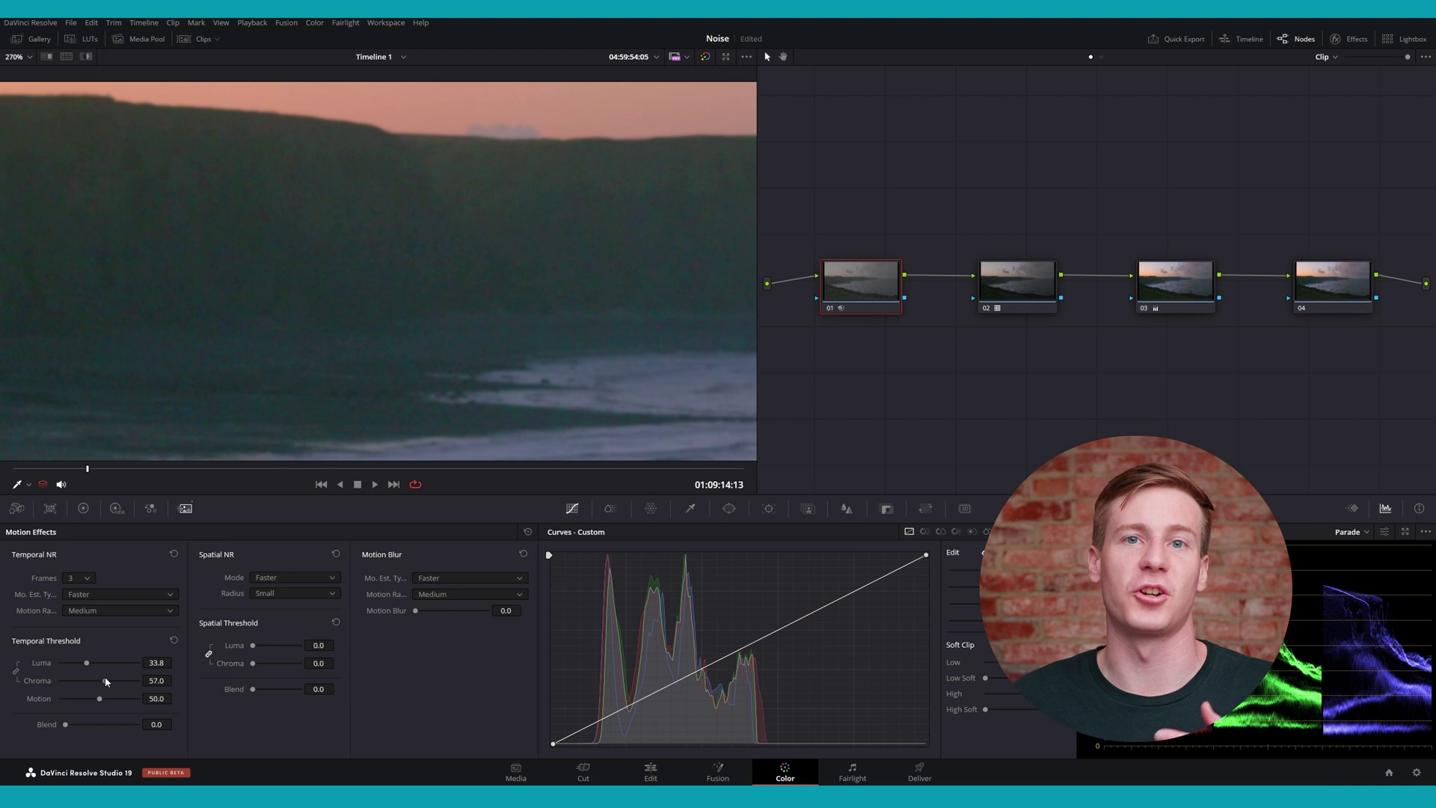
pyautogui.scroll(-6, 429, 276)
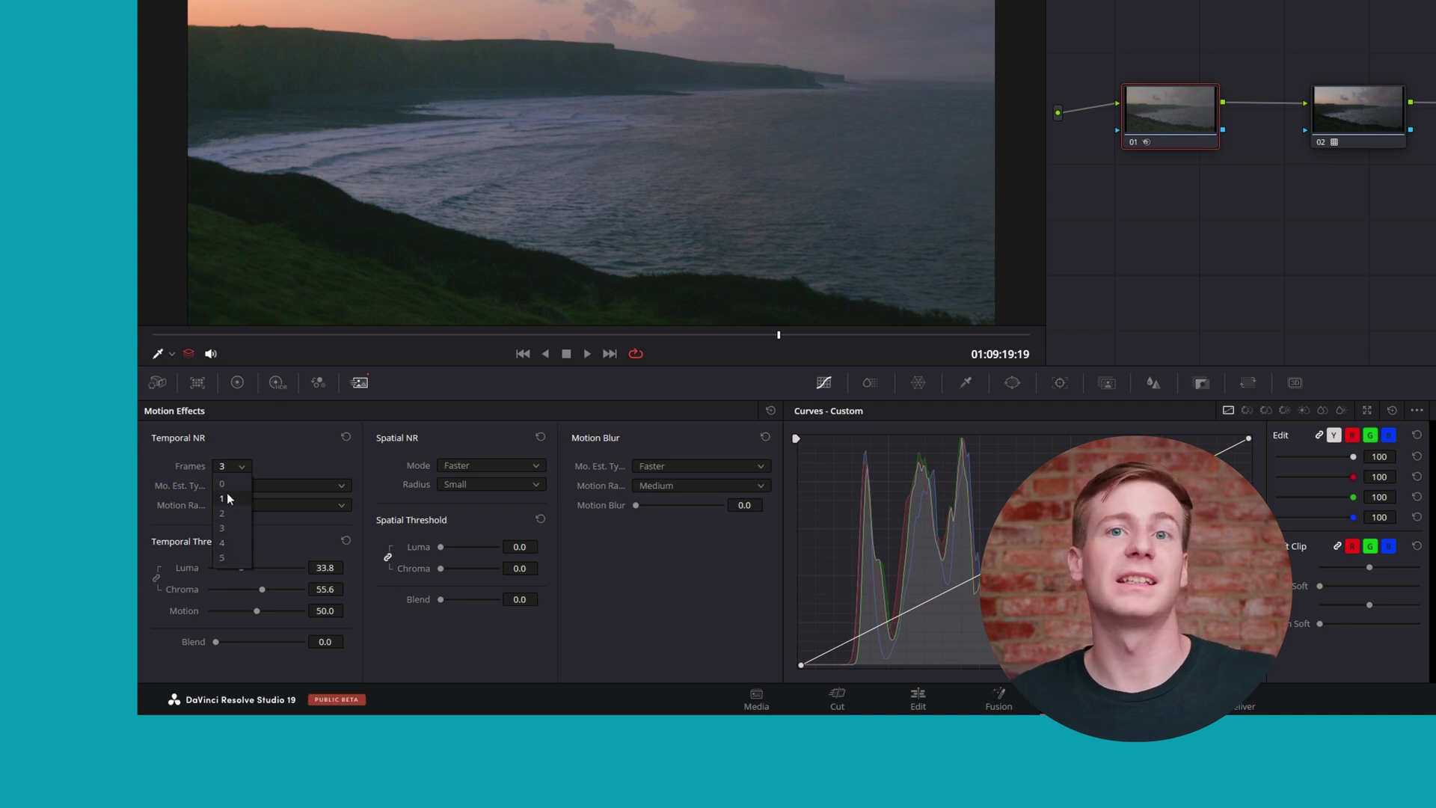
# Change Temporal NR Frames from 5 to 3 and play the coastal clip to check the noise
pyautogui.click(234, 556)
pyautogui.scroll(5, 150, 282)
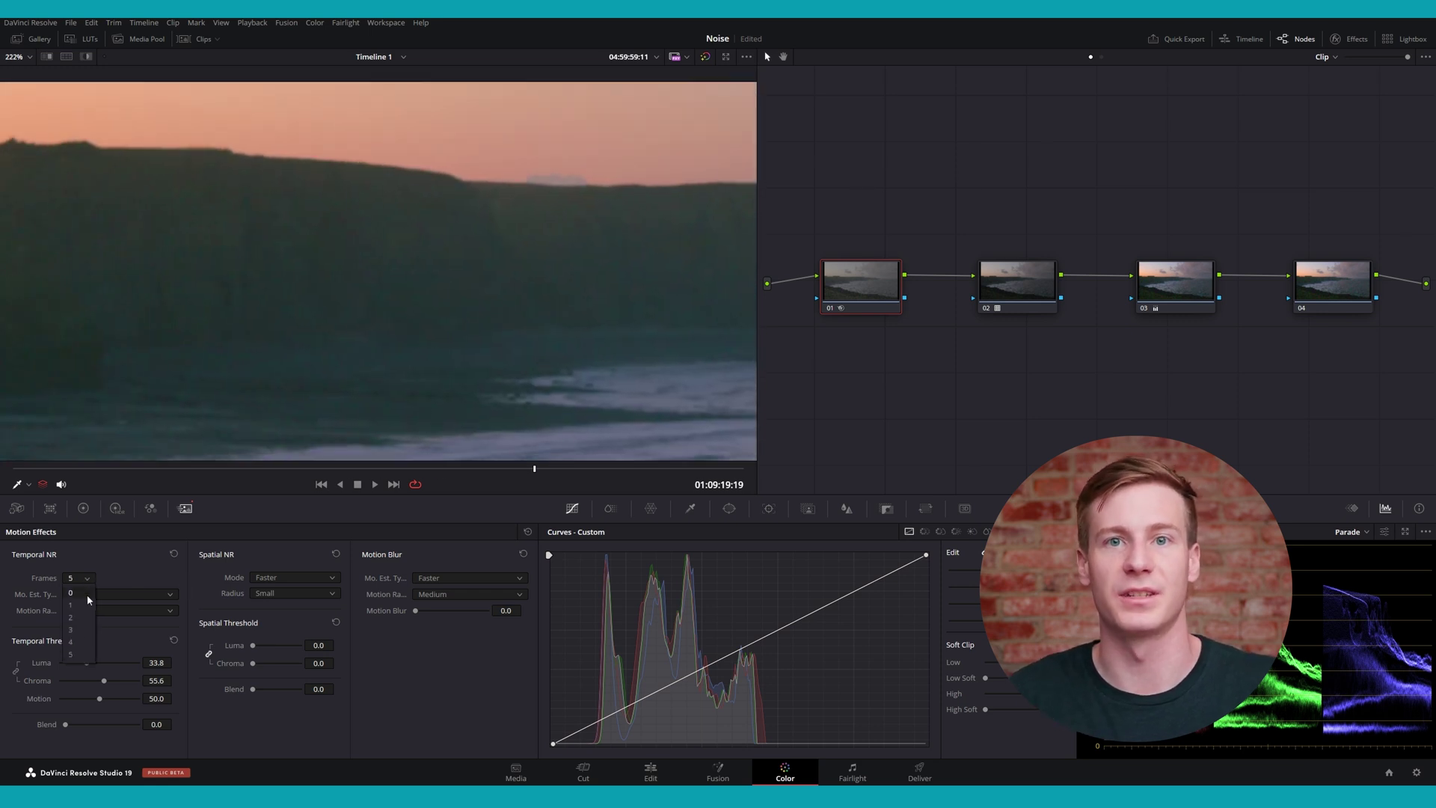
pyautogui.click(82, 654)
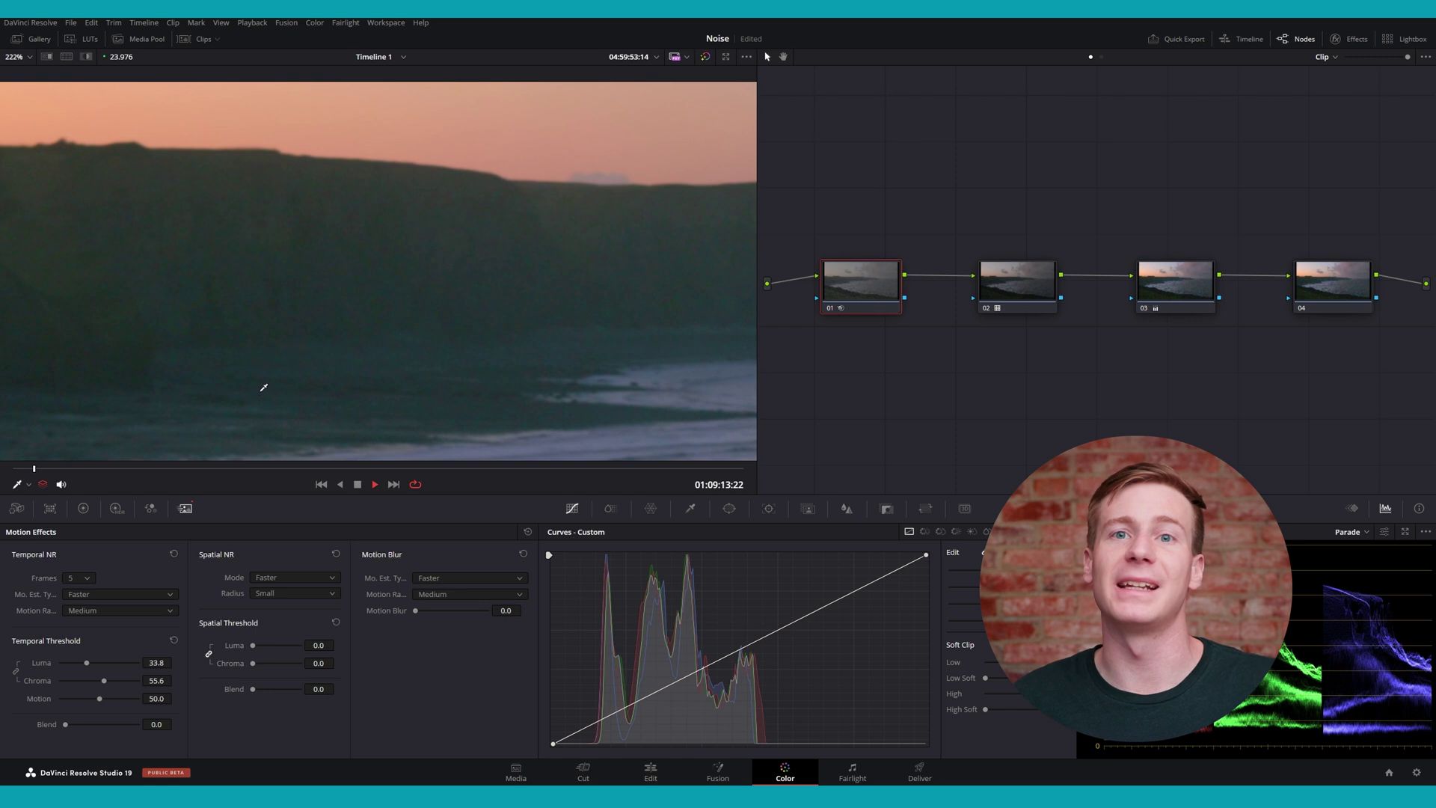
pyautogui.press('space')
pyautogui.click(80, 578)
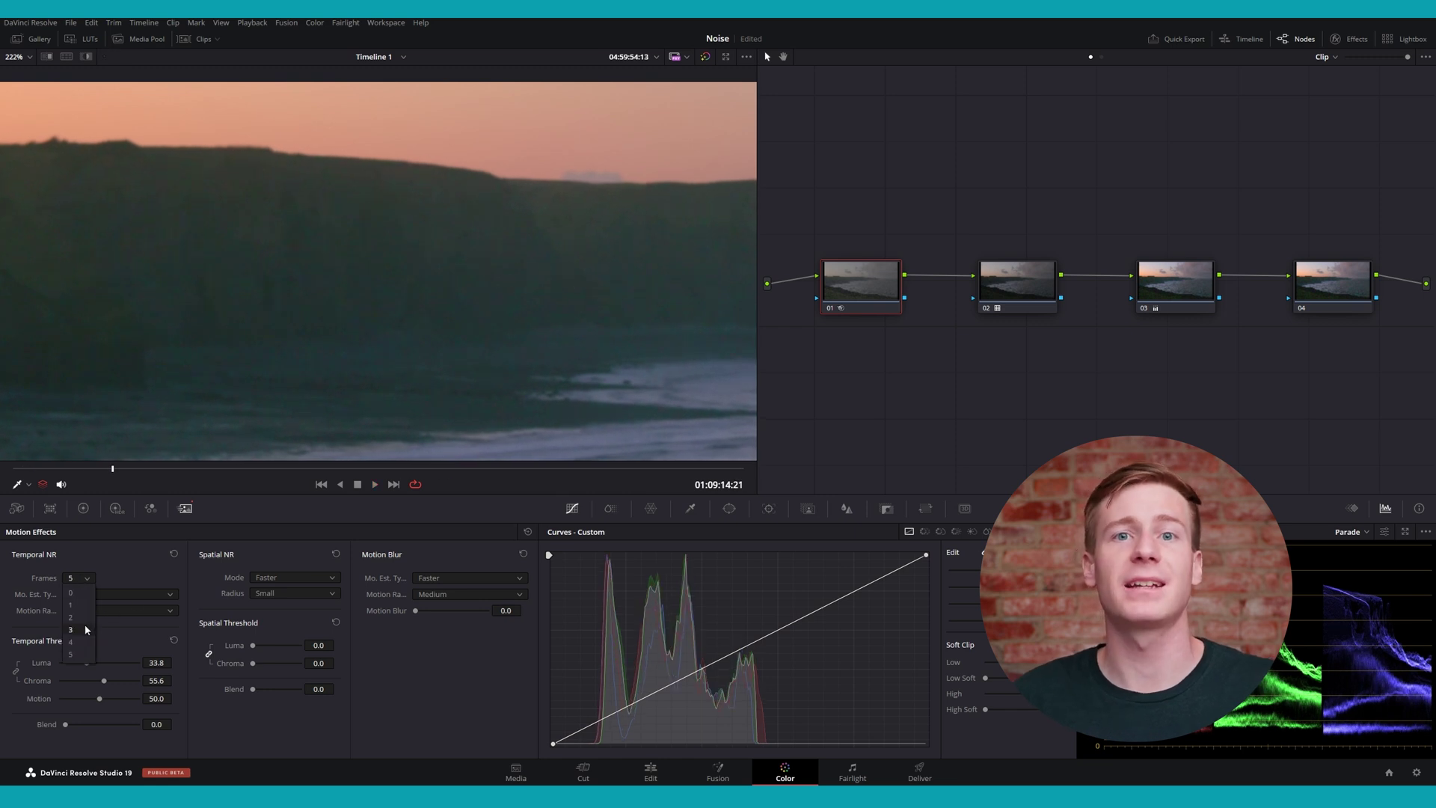
pyautogui.scroll(-3, 279, 353)
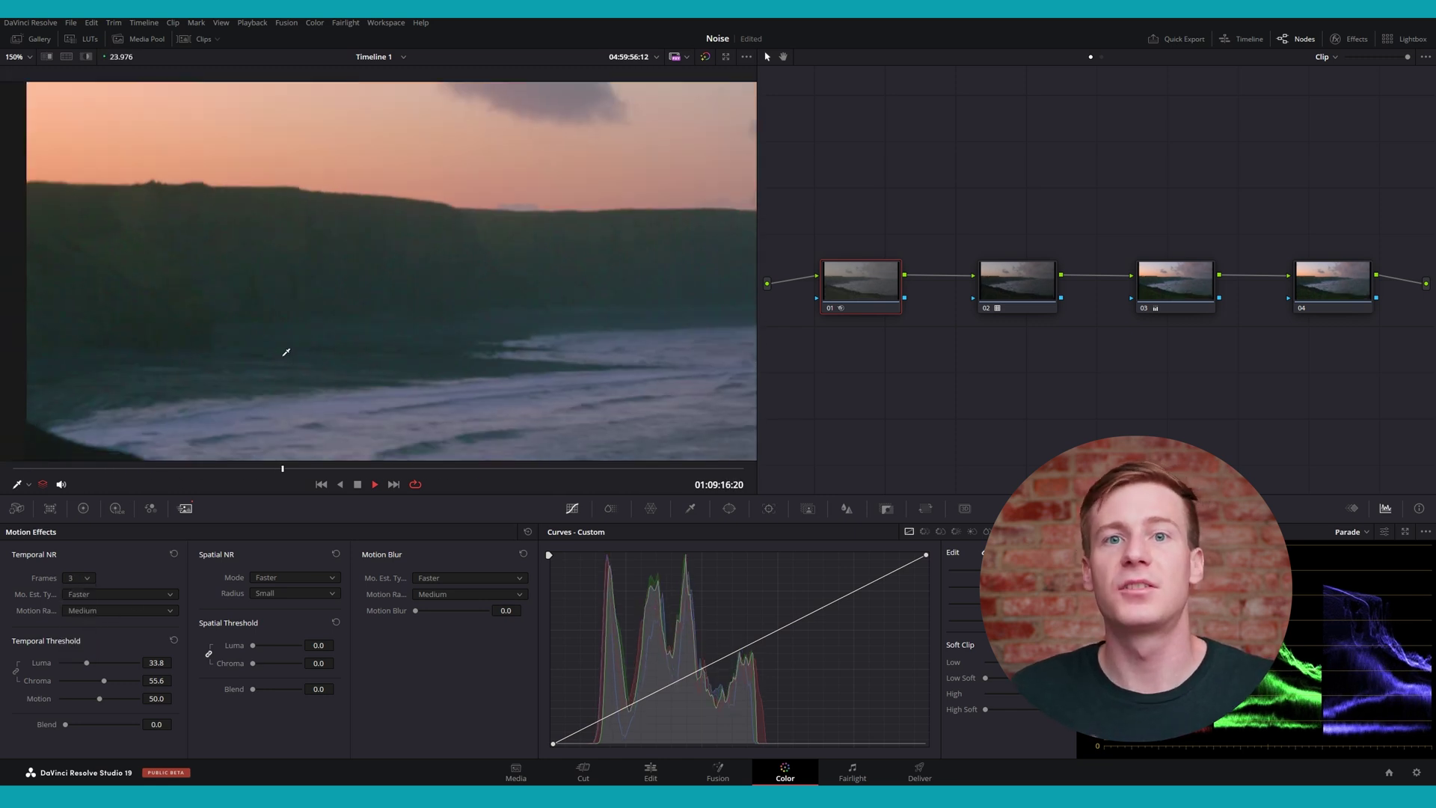
pyautogui.press('space')
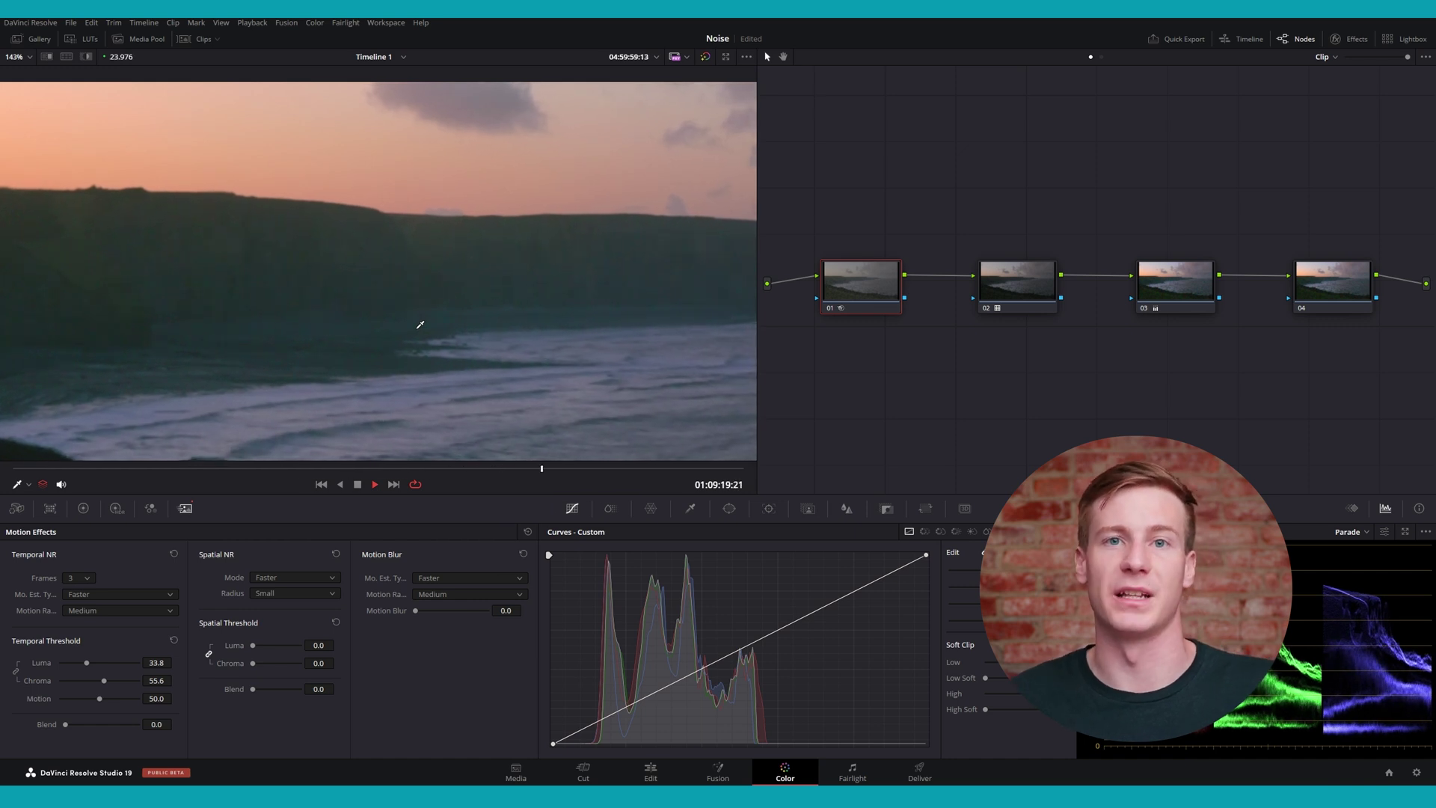
pyautogui.press('space')
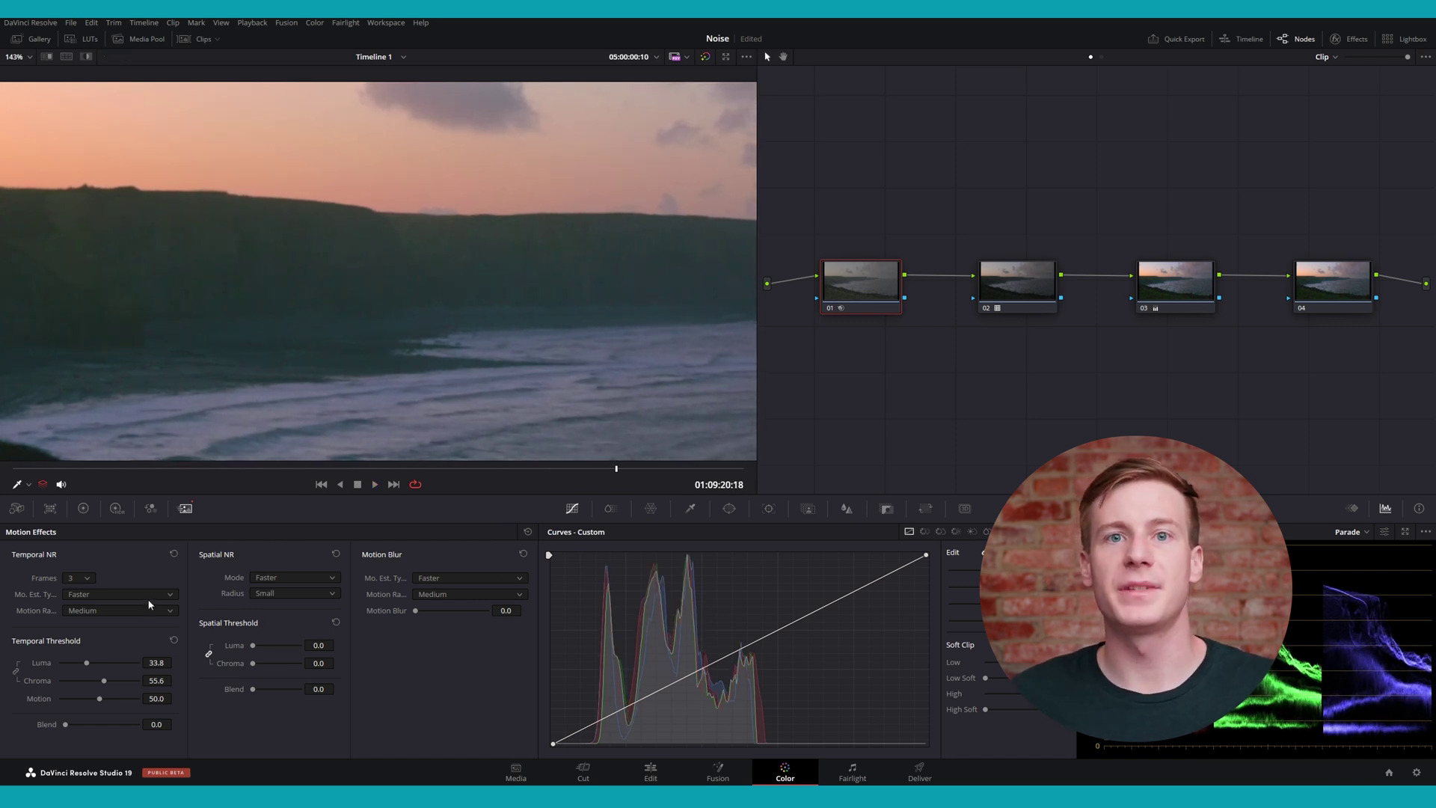
pyautogui.click(146, 596)
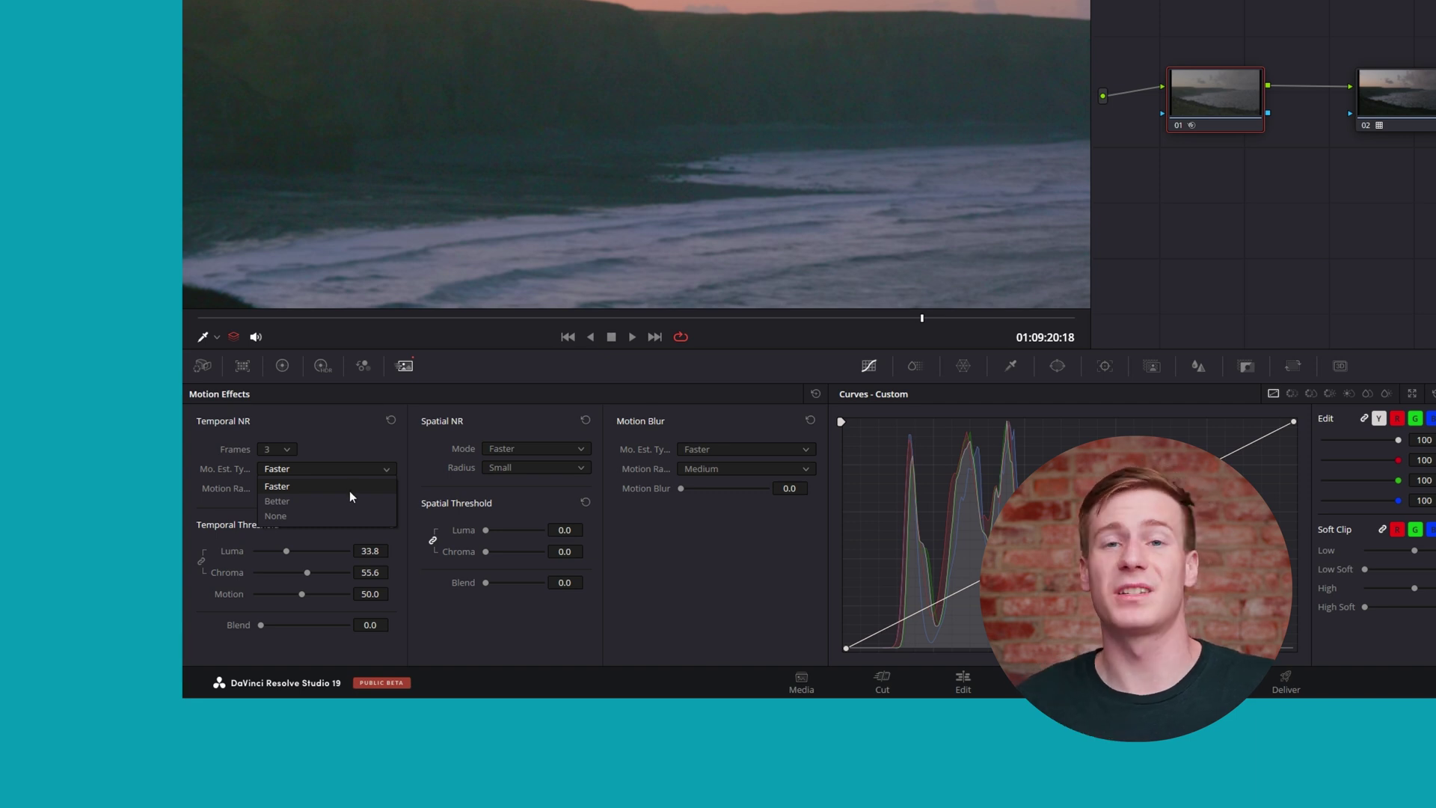
# Compare playback with Faster, then switch Mo. Est. Type to Better
pyautogui.click(350, 492)
pyautogui.press('space')
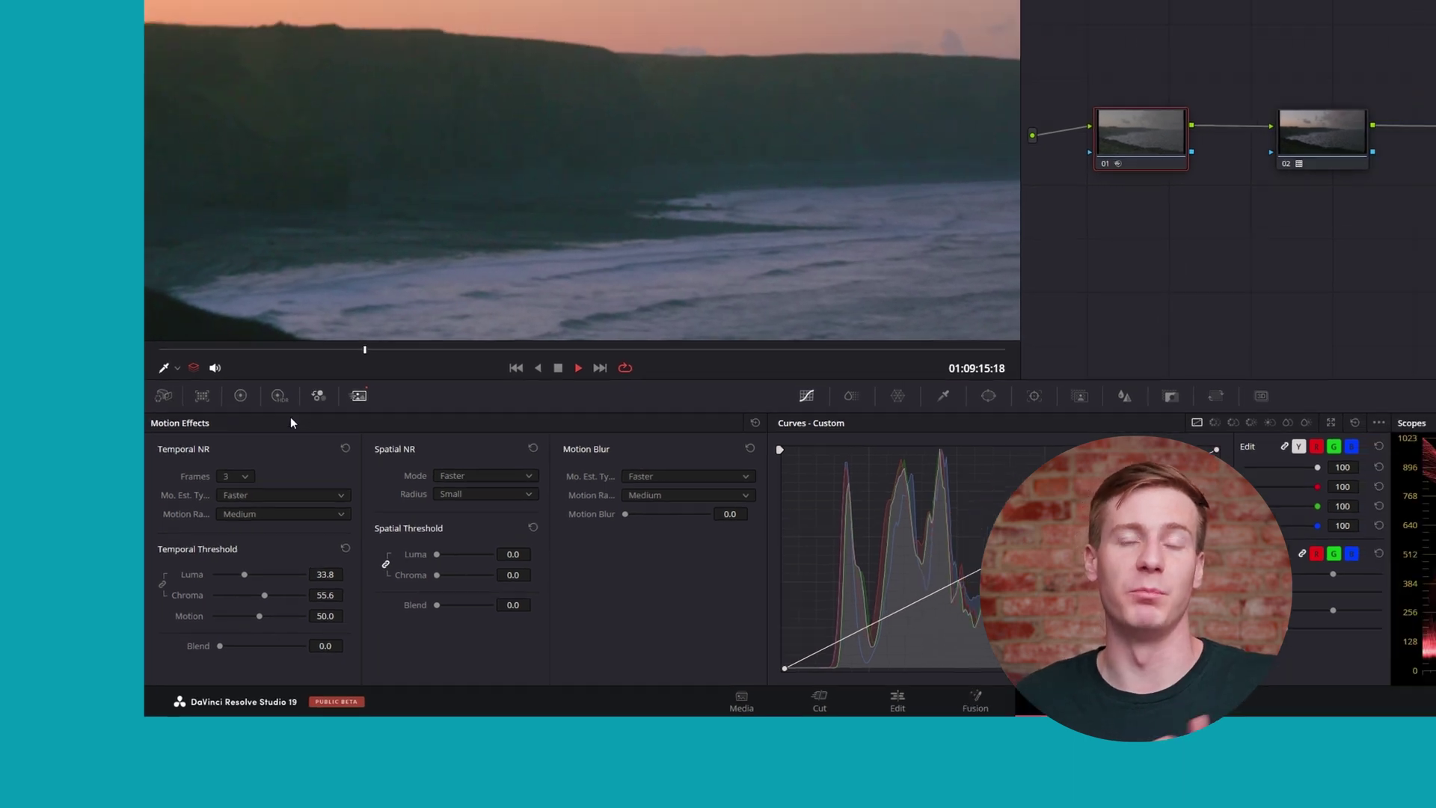
pyautogui.press('space')
pyautogui.click(326, 468)
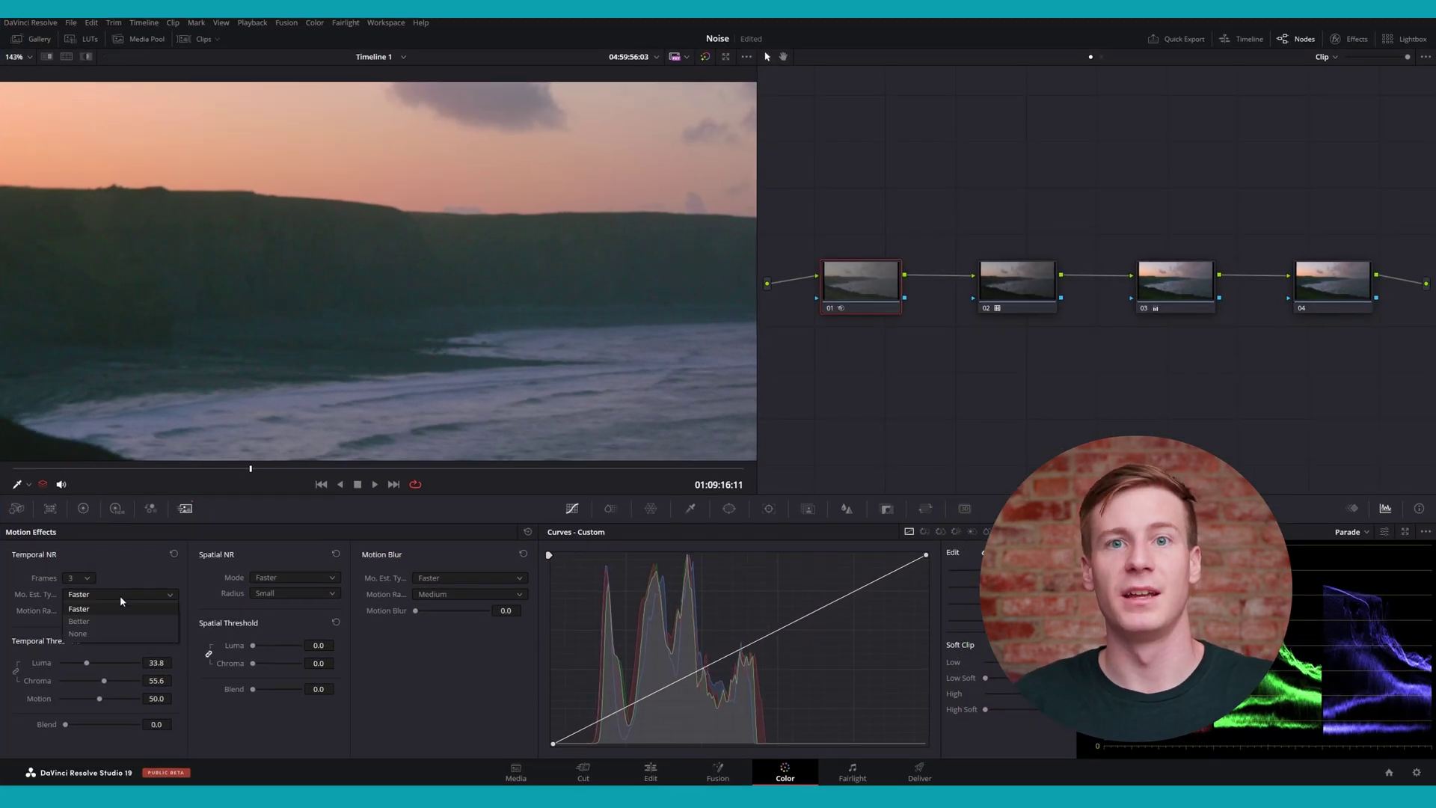
pyautogui.click(116, 622)
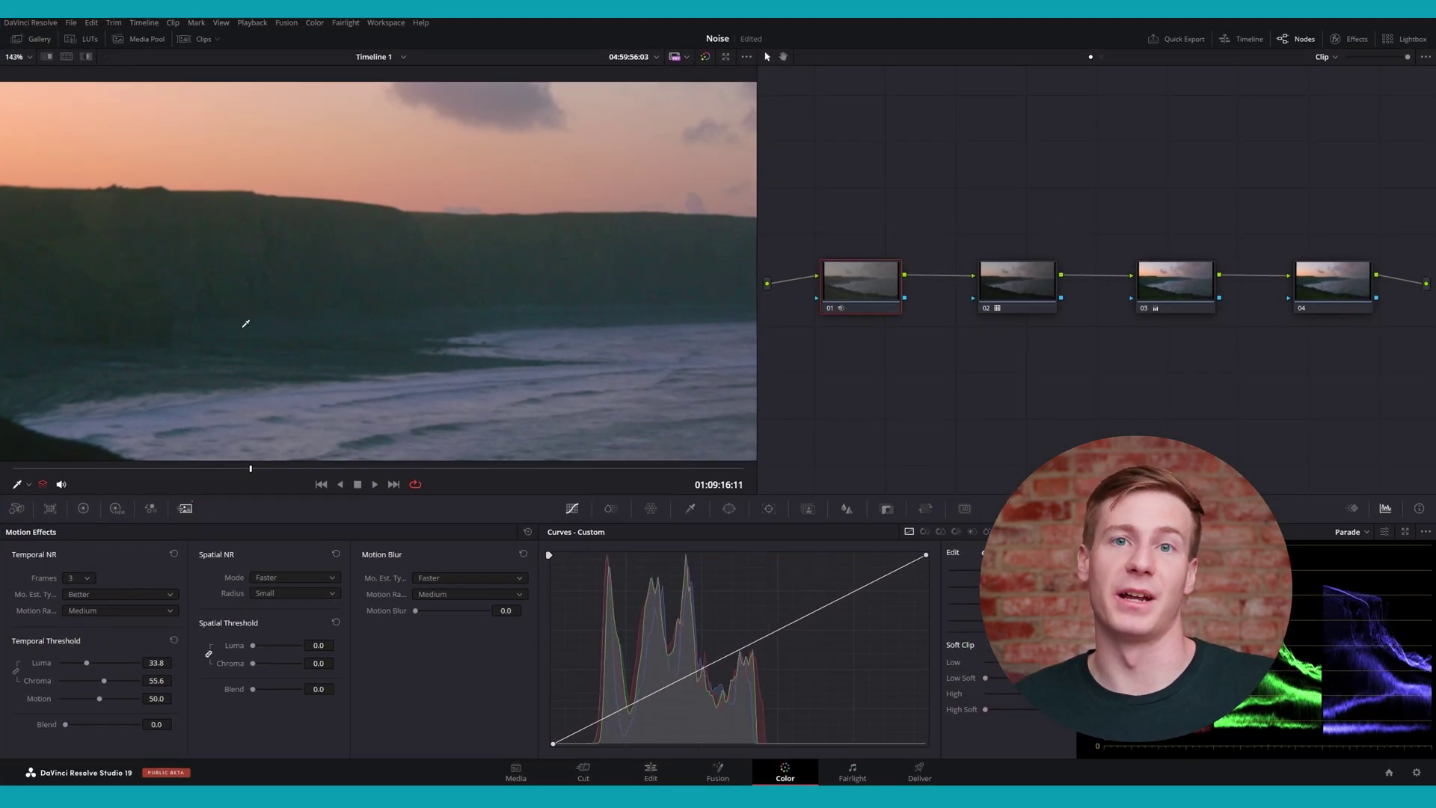
pyautogui.scroll(3, 202, 311)
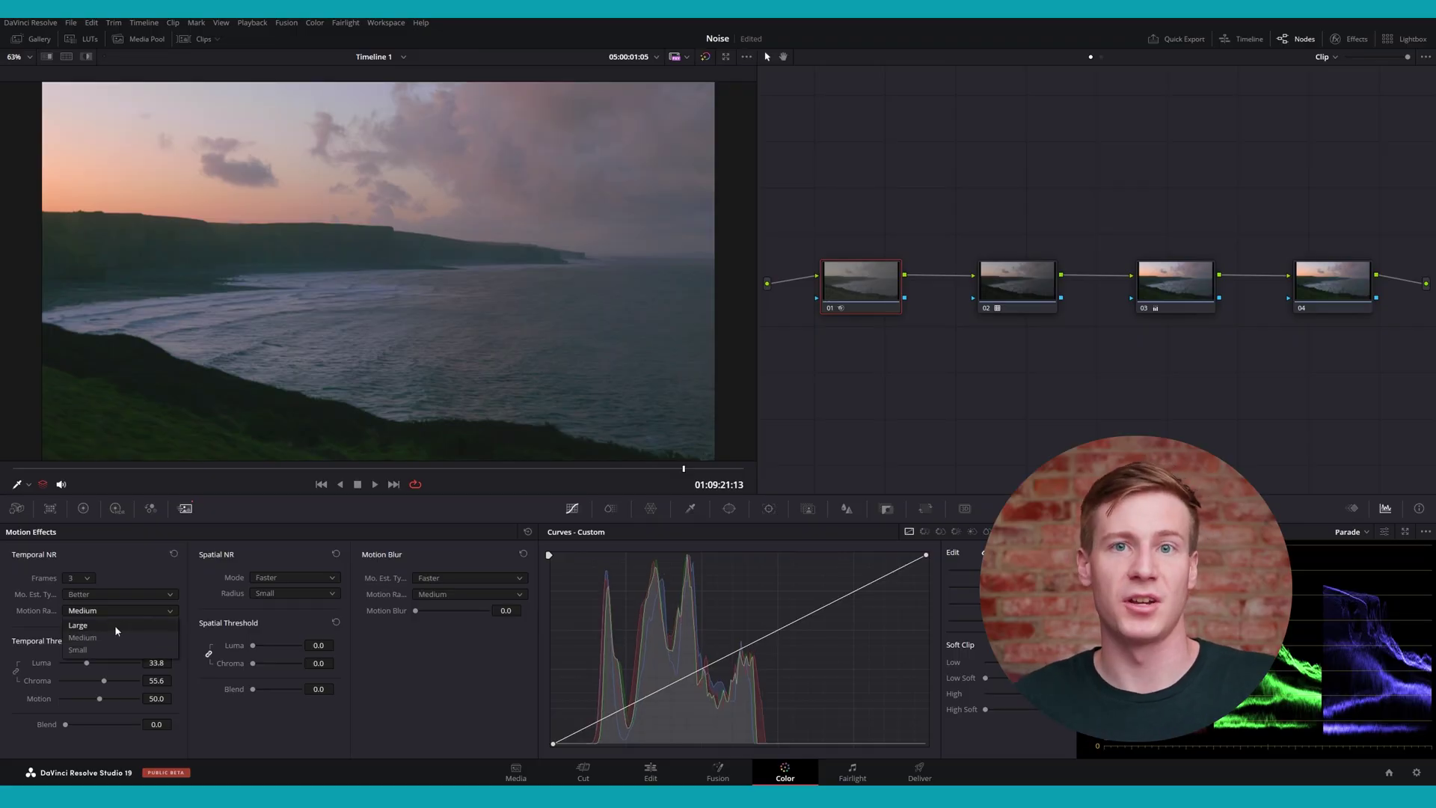
# Set Temporal NR Motion Range to Large and play the clip zoomed in to review
pyautogui.click(114, 626)
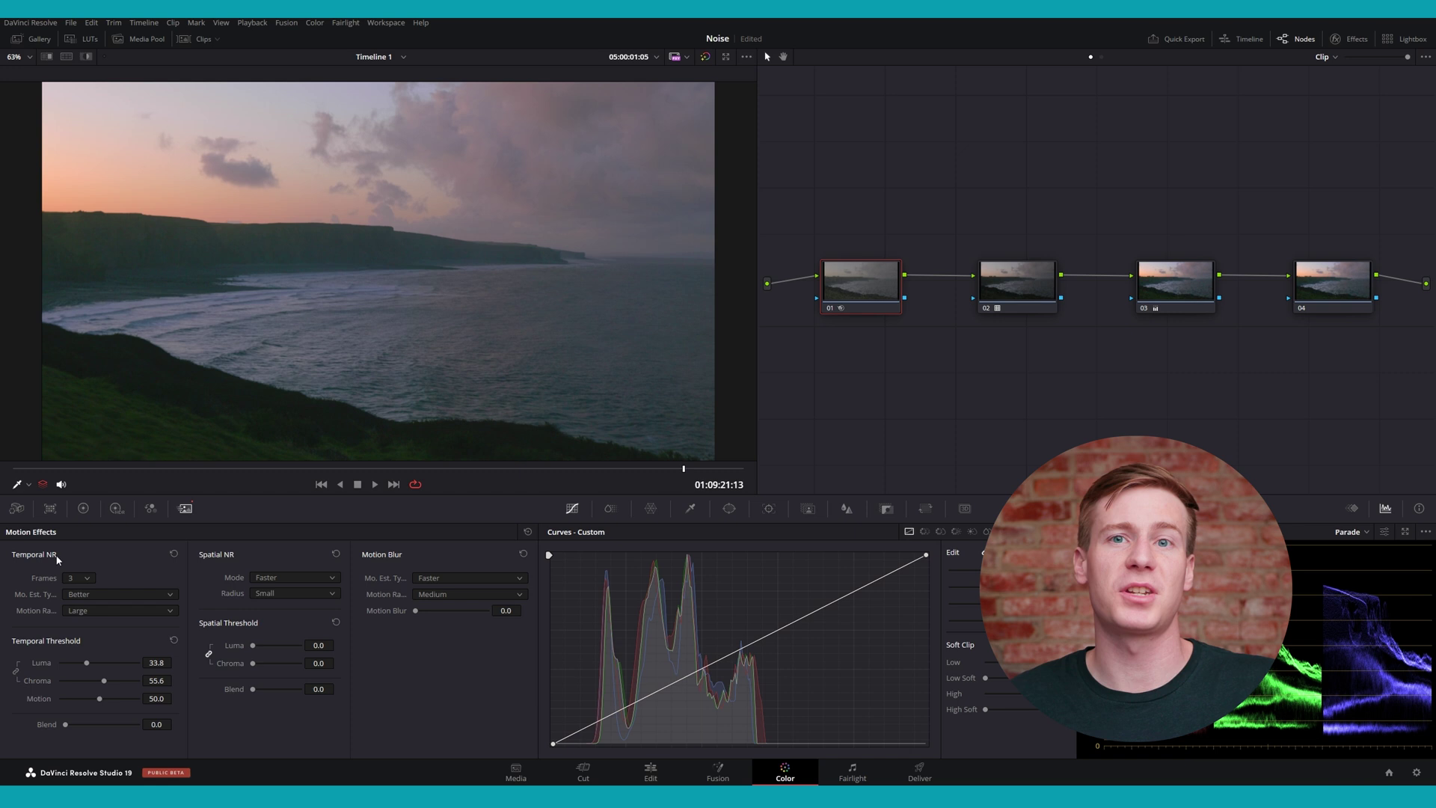
pyautogui.press('space')
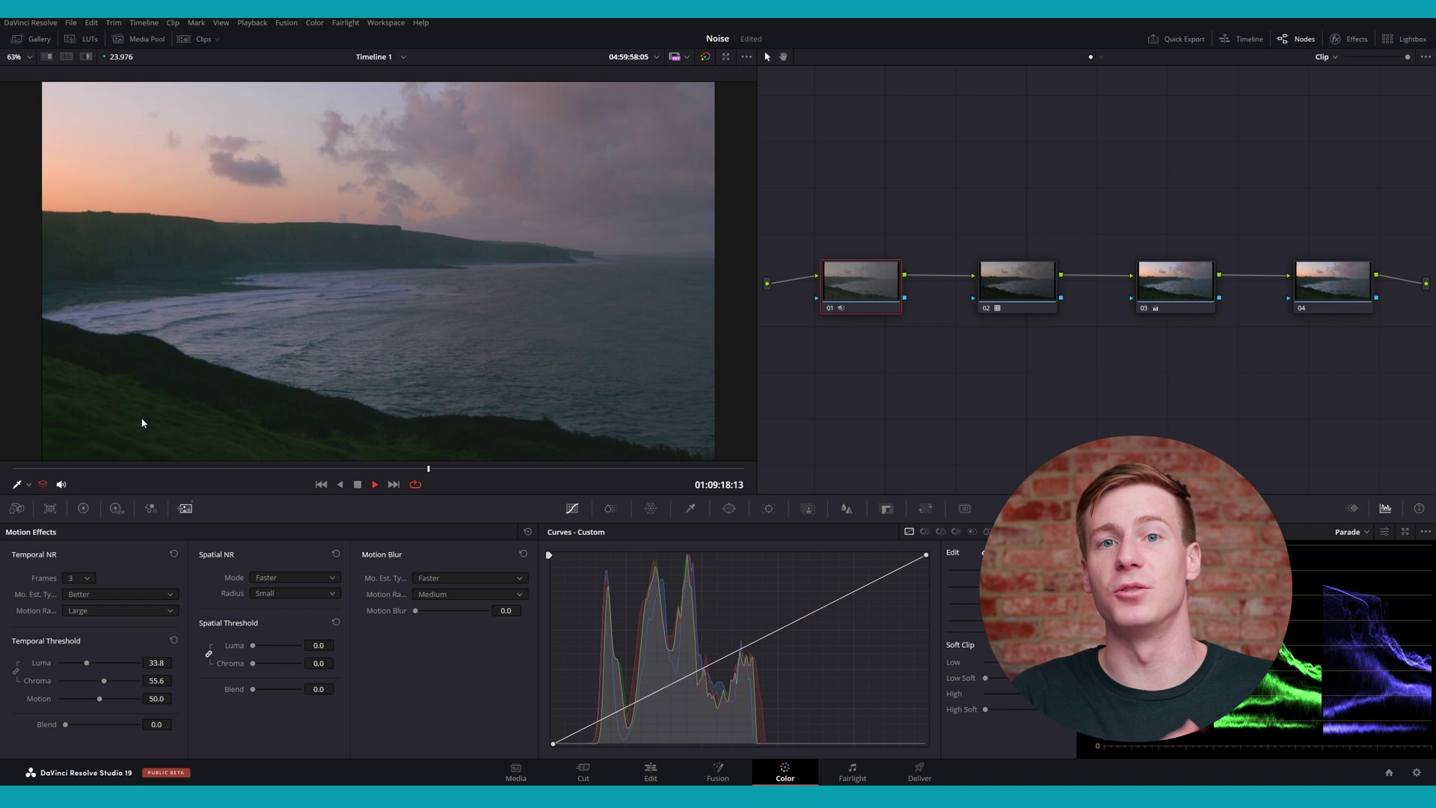
pyautogui.press('space')
pyautogui.scroll(5, 113, 337)
pyautogui.scroll(1, 382, 367)
pyautogui.press('space')
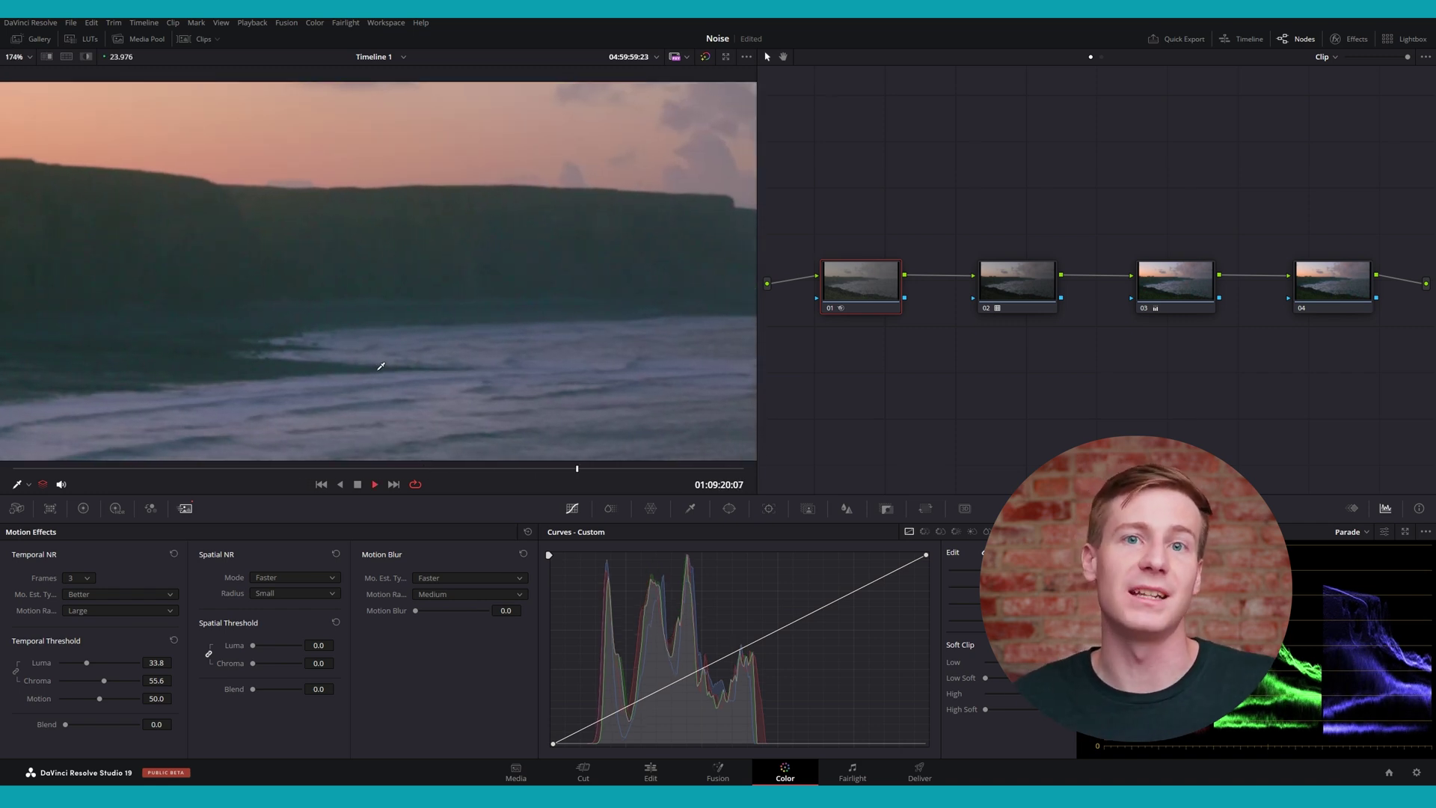
pyautogui.press('space')
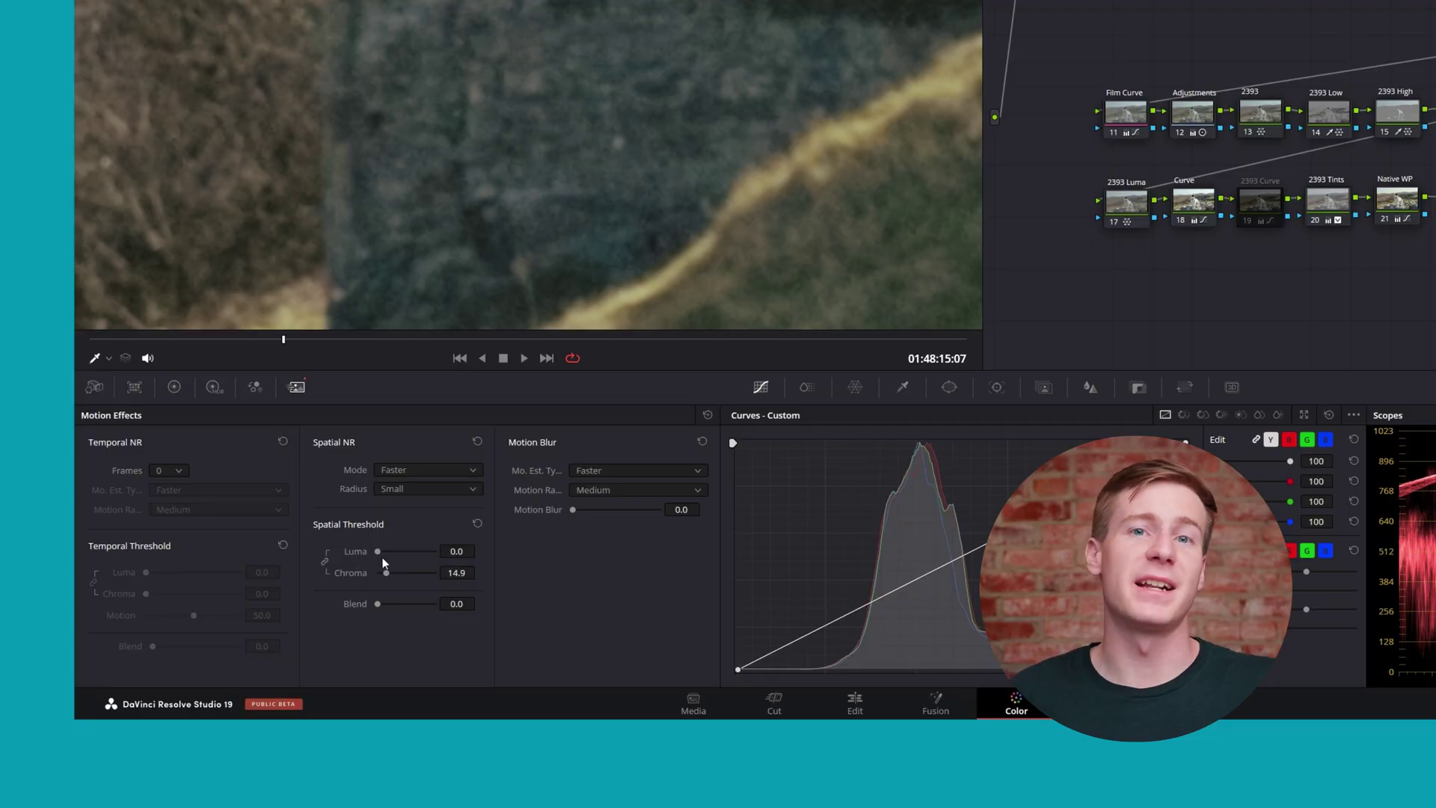
# Keep the stone-arch clip's Spatial NR Radius at Small and play it to inspect the noise
pyautogui.click(423, 491)
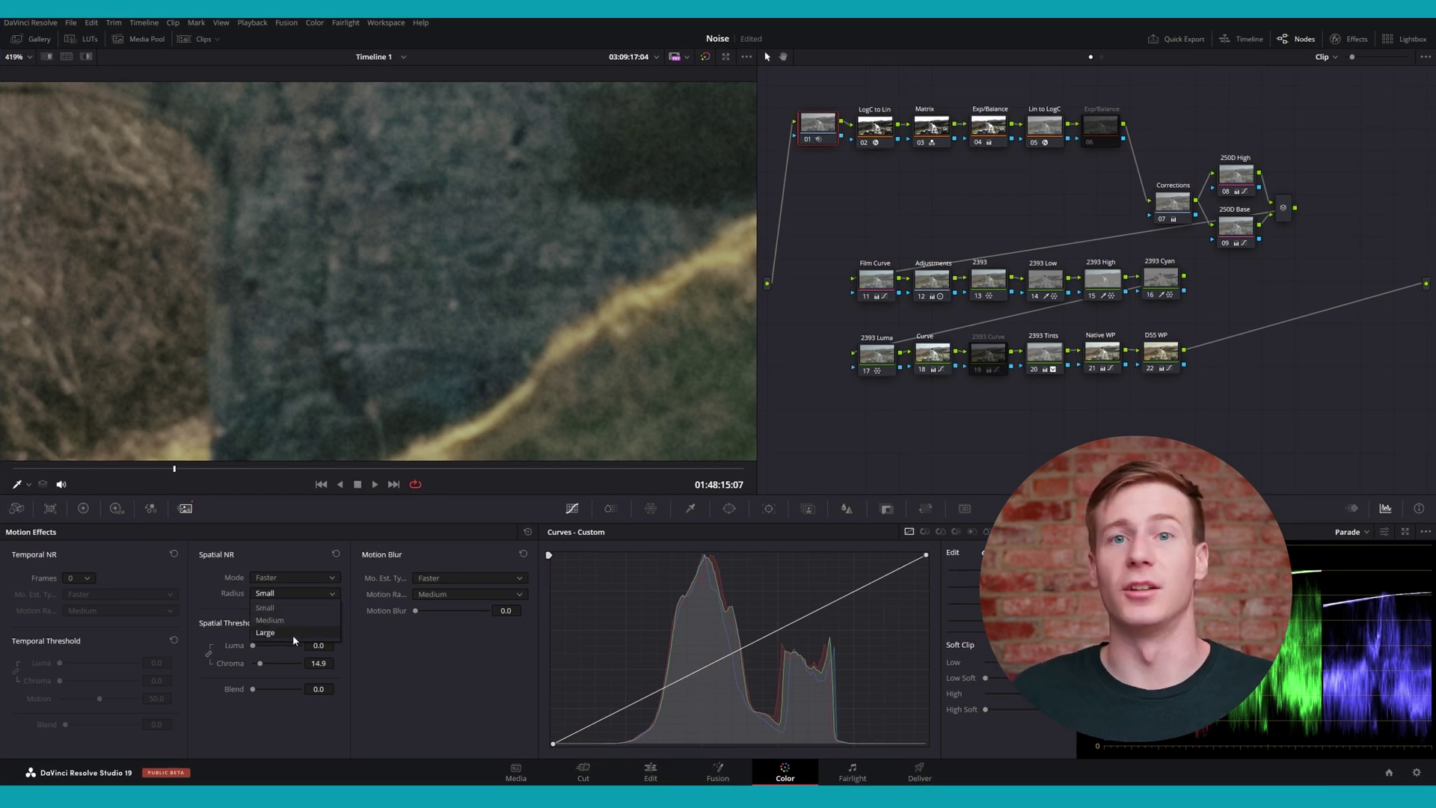
pyautogui.click(293, 633)
pyautogui.press('space')
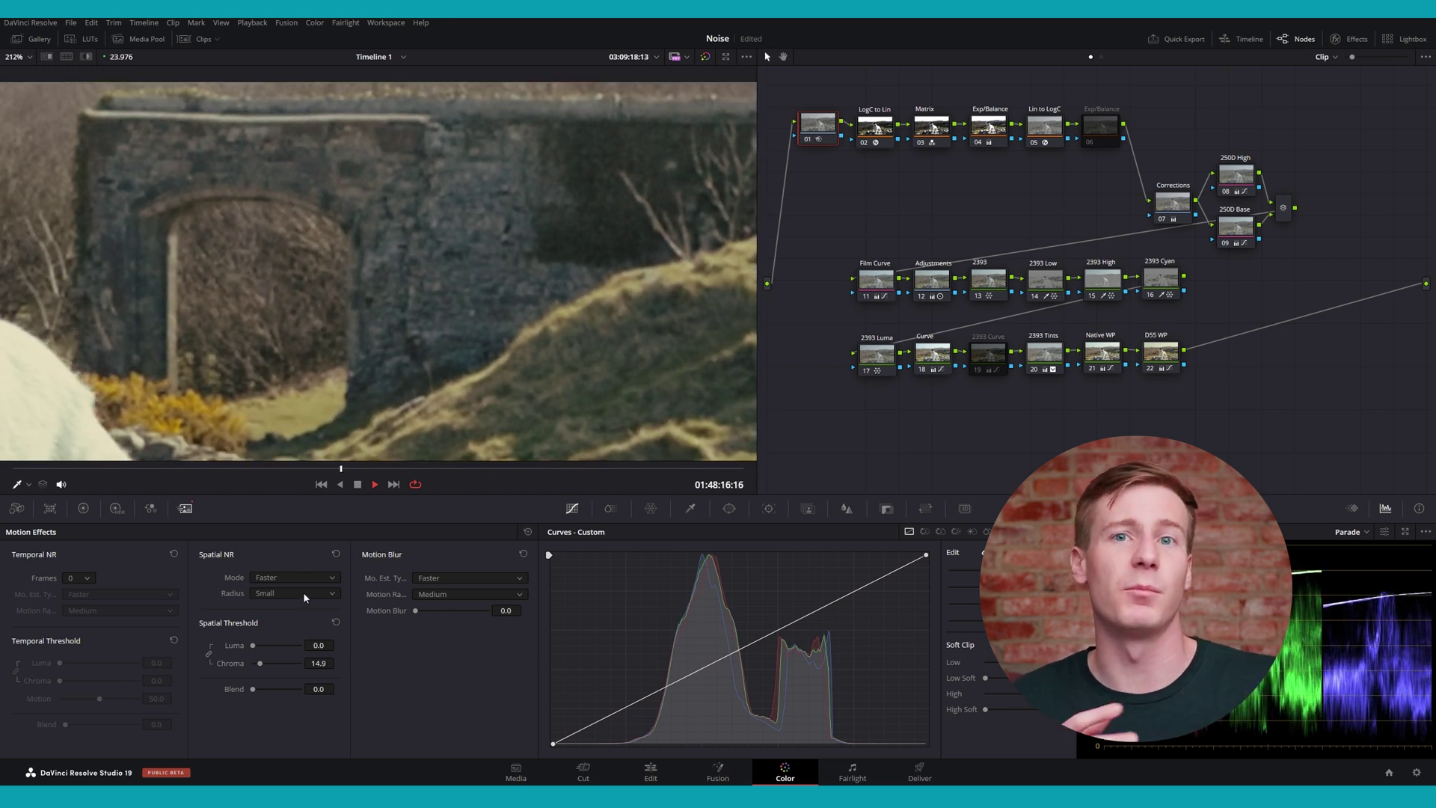
# Set the stone-arch clip's Spatial NR Radius to Medium and stop playback
pyautogui.click(303, 593)
pyautogui.click(302, 611)
pyautogui.scroll(-3, 284, 296)
pyautogui.press('space')
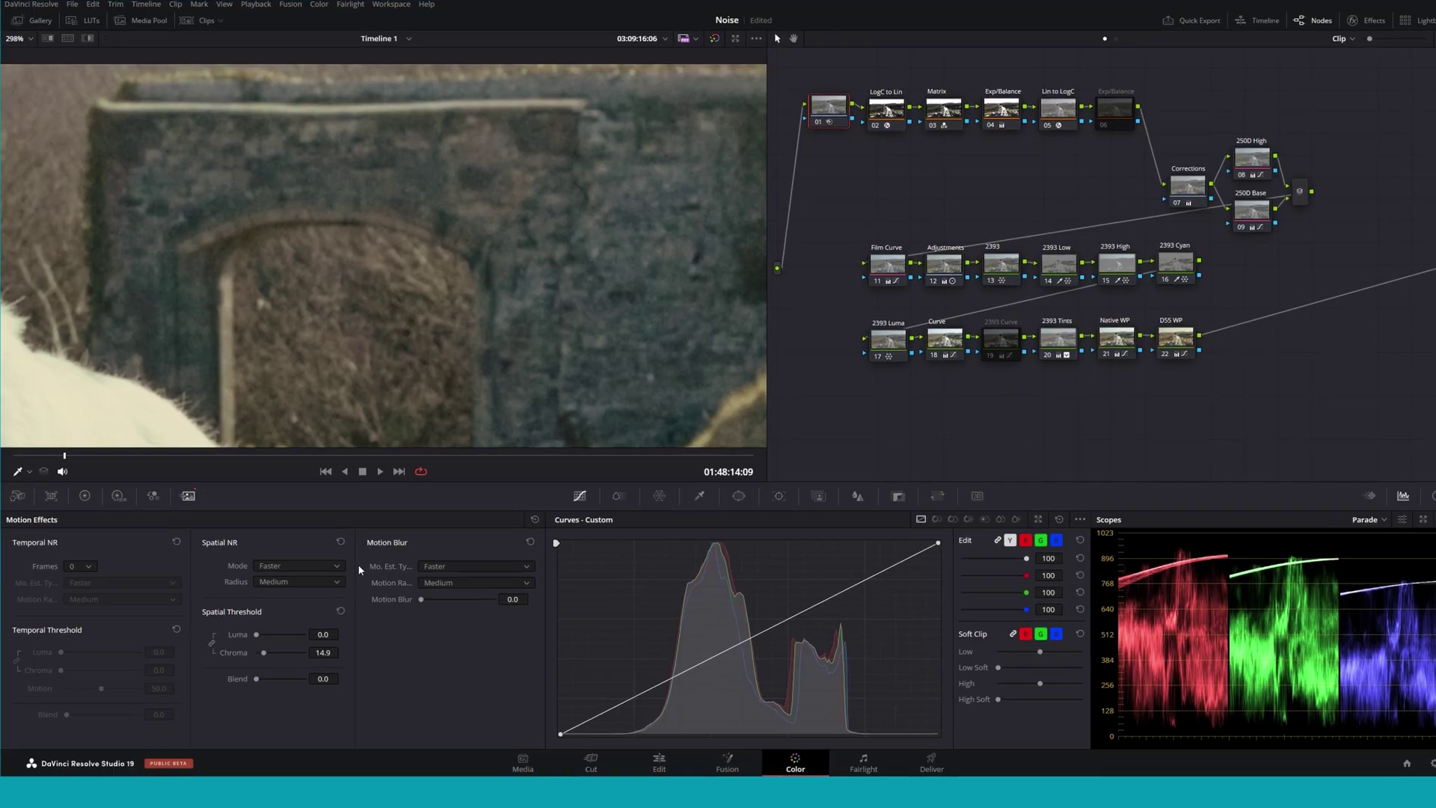
pyautogui.click(329, 566)
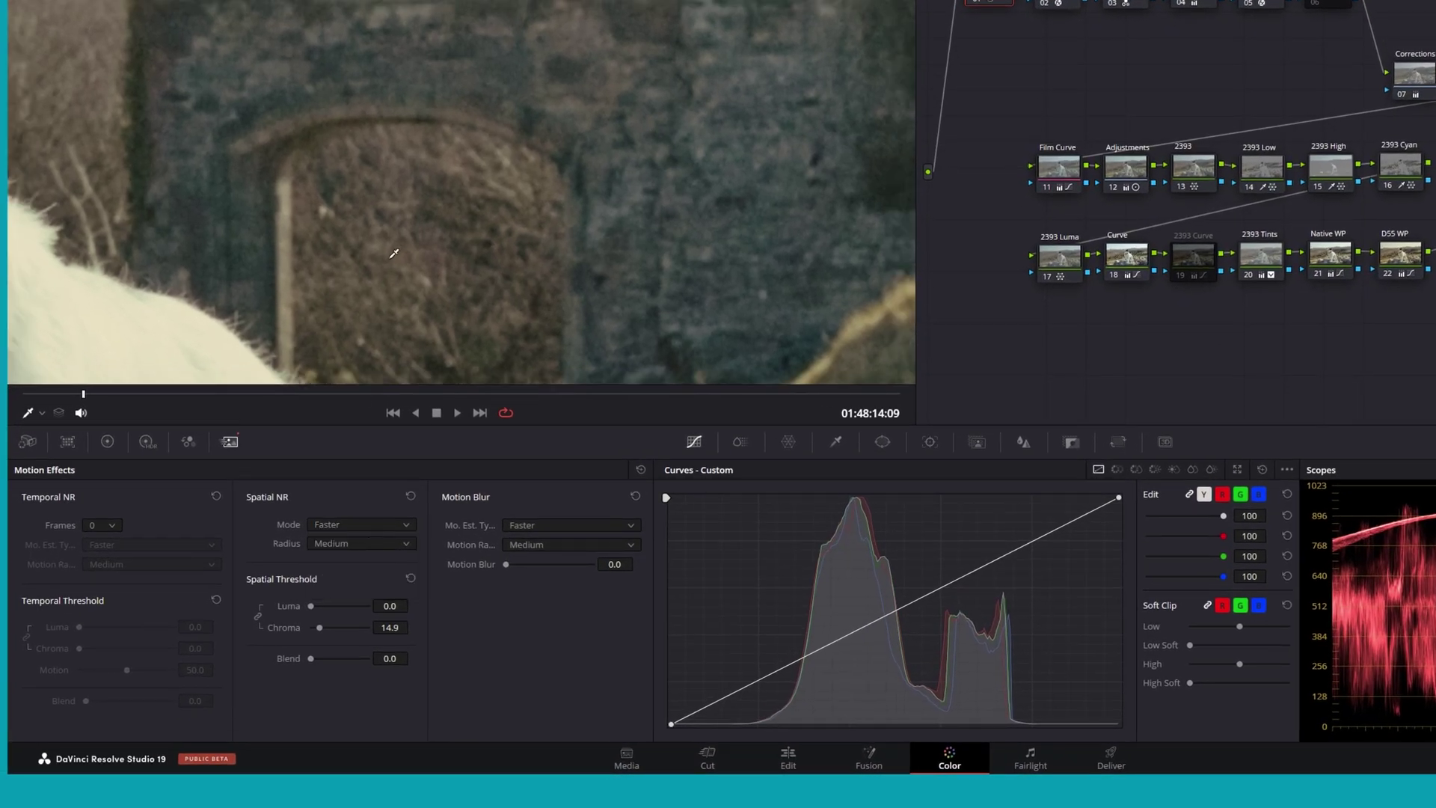